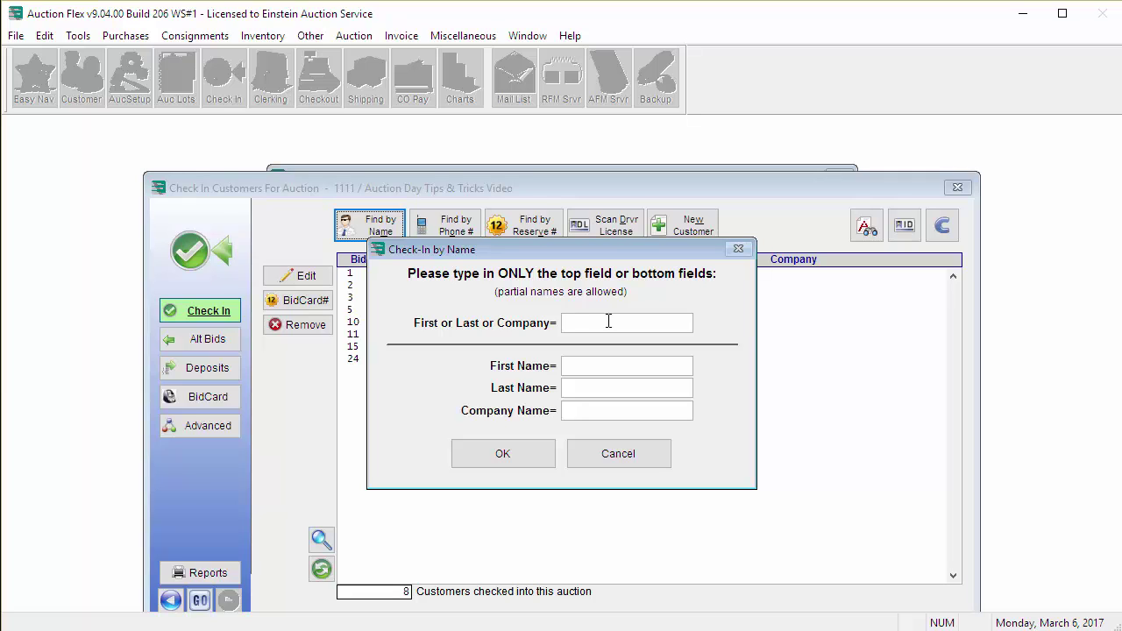
Find the existing customer by partial name and check them into the auction
text(lang)
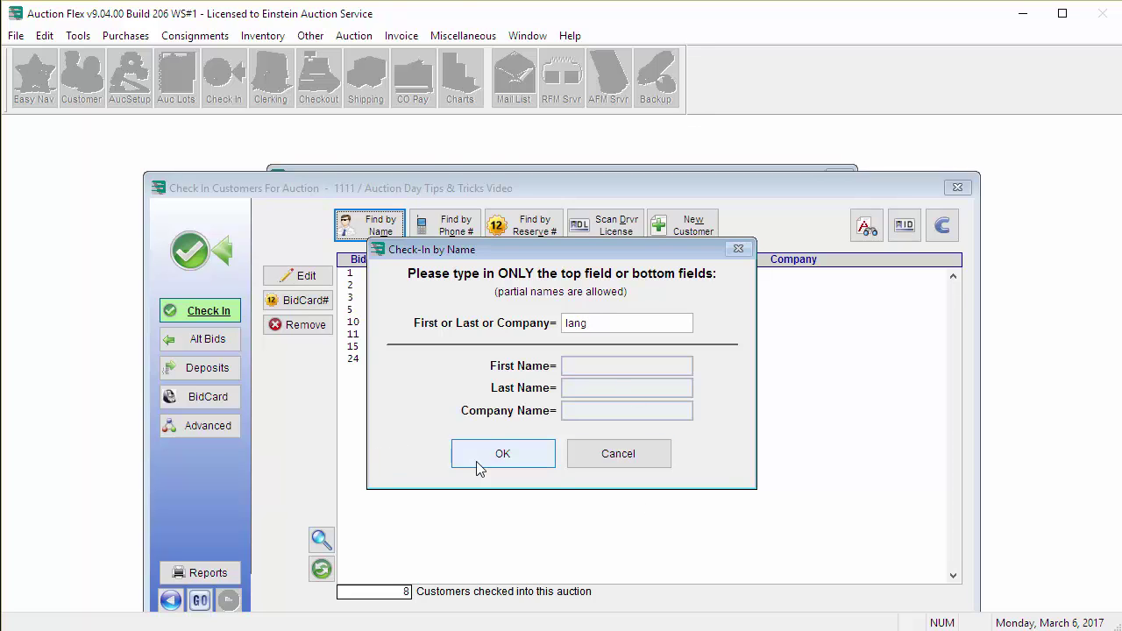
click(480, 463)
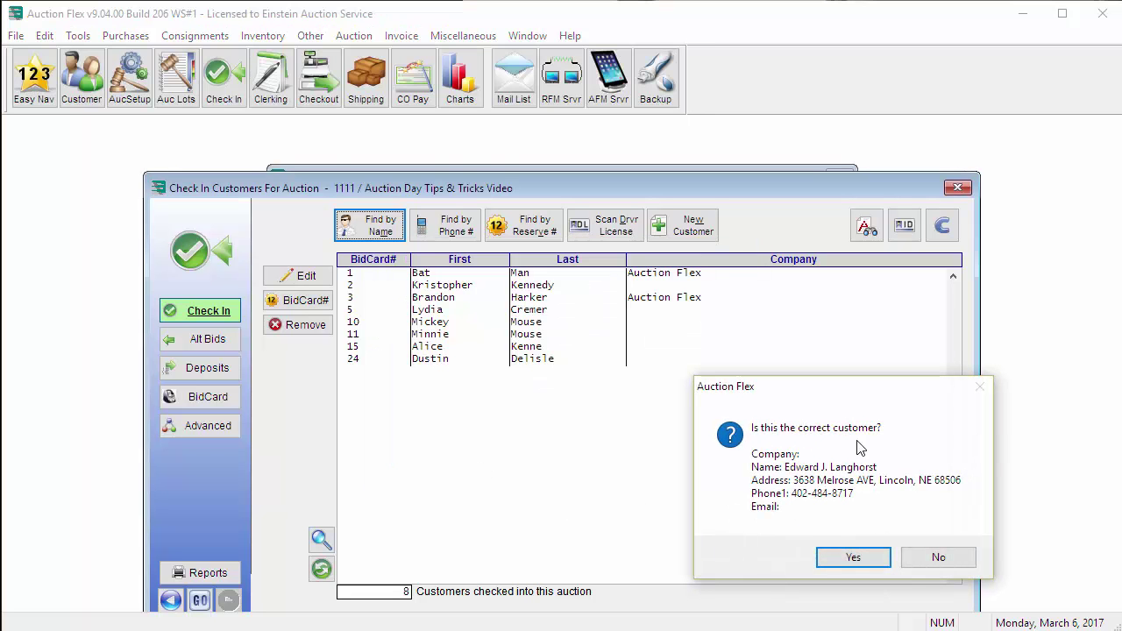
click(848, 562)
click(951, 527)
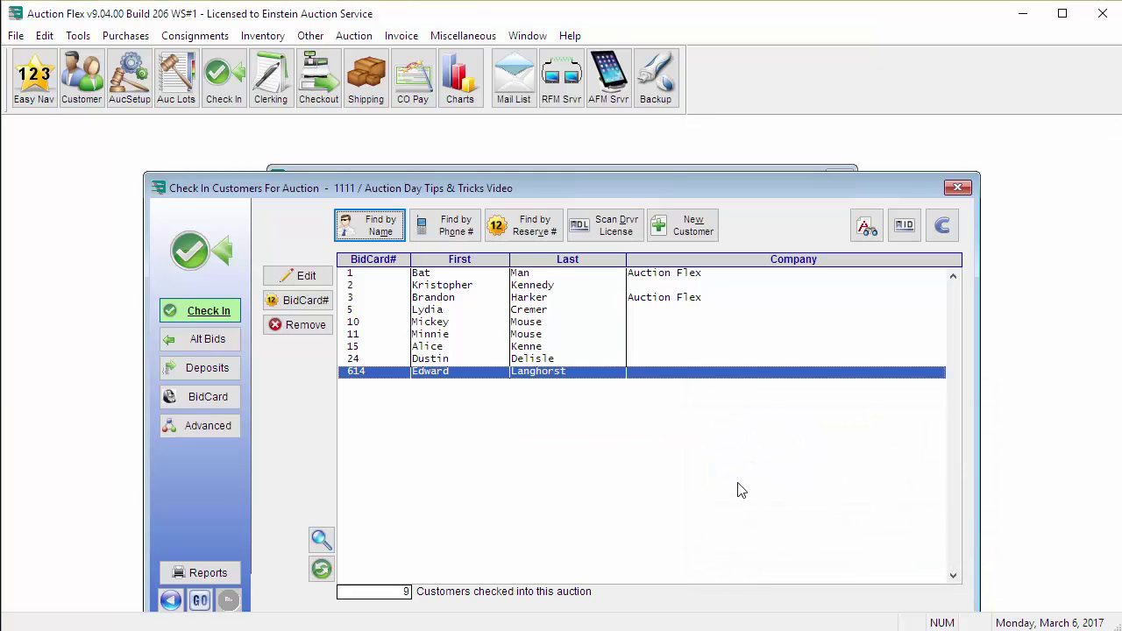
Add a new customer with first and last name, street address and a ZIP code city lookup, and check them in
click(683, 232)
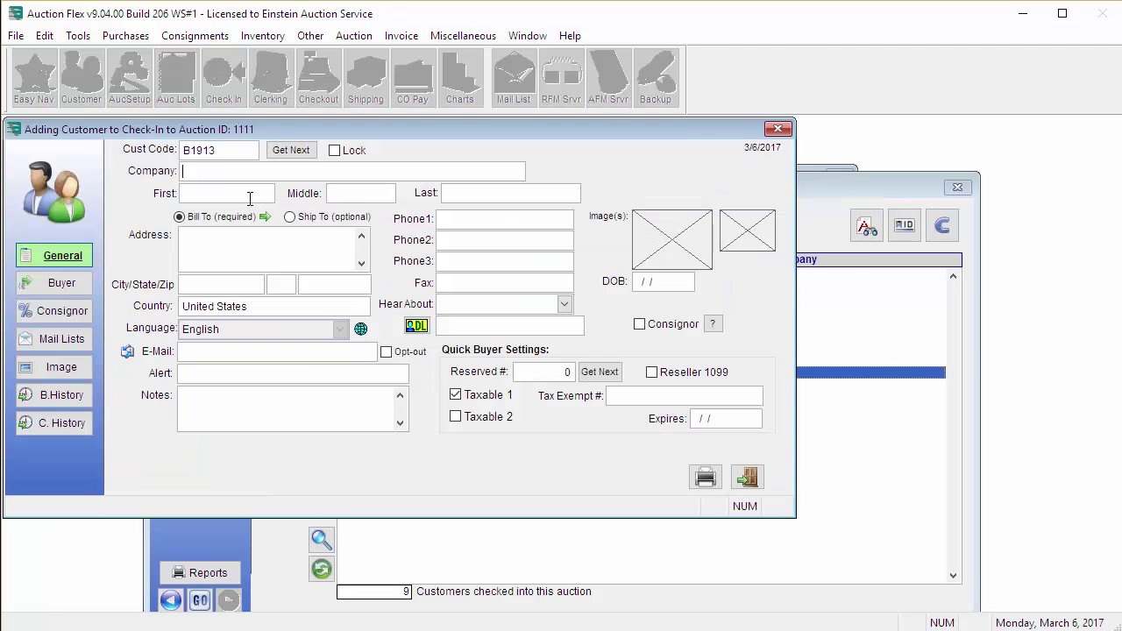
text(BillySmith25 Smith Lane)
key(Tab)
text(34472)
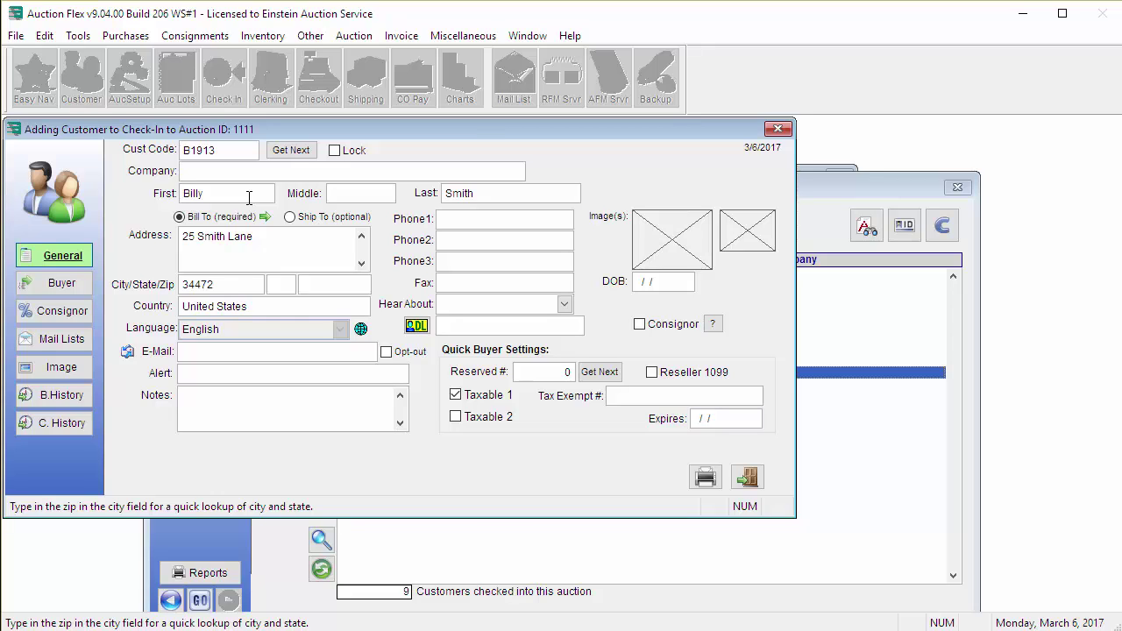
key(Tab)
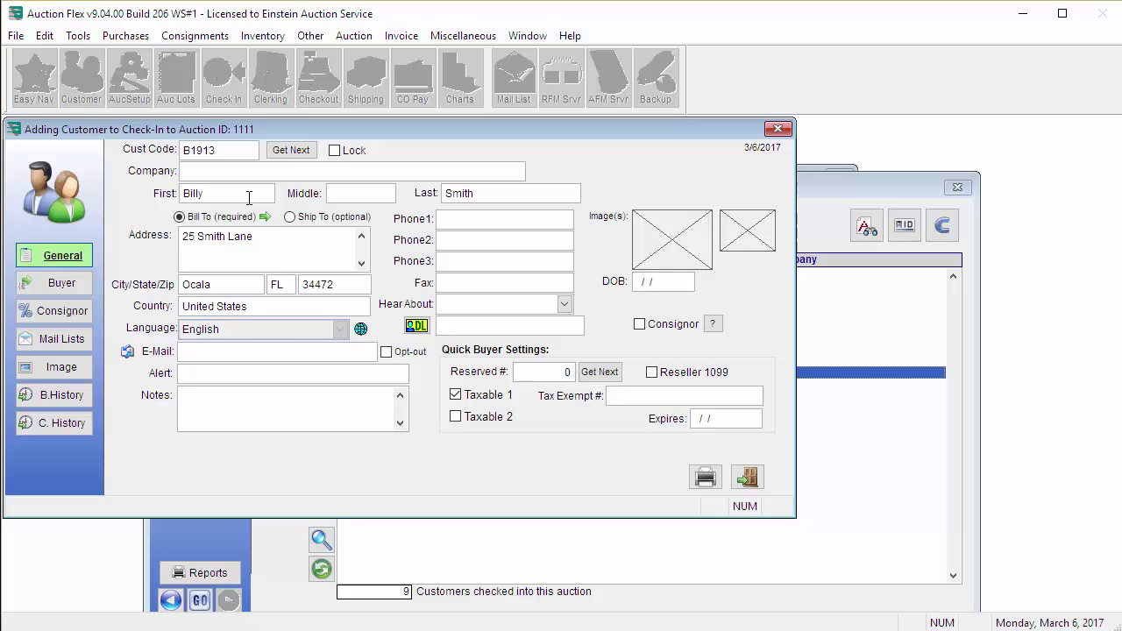
click(750, 478)
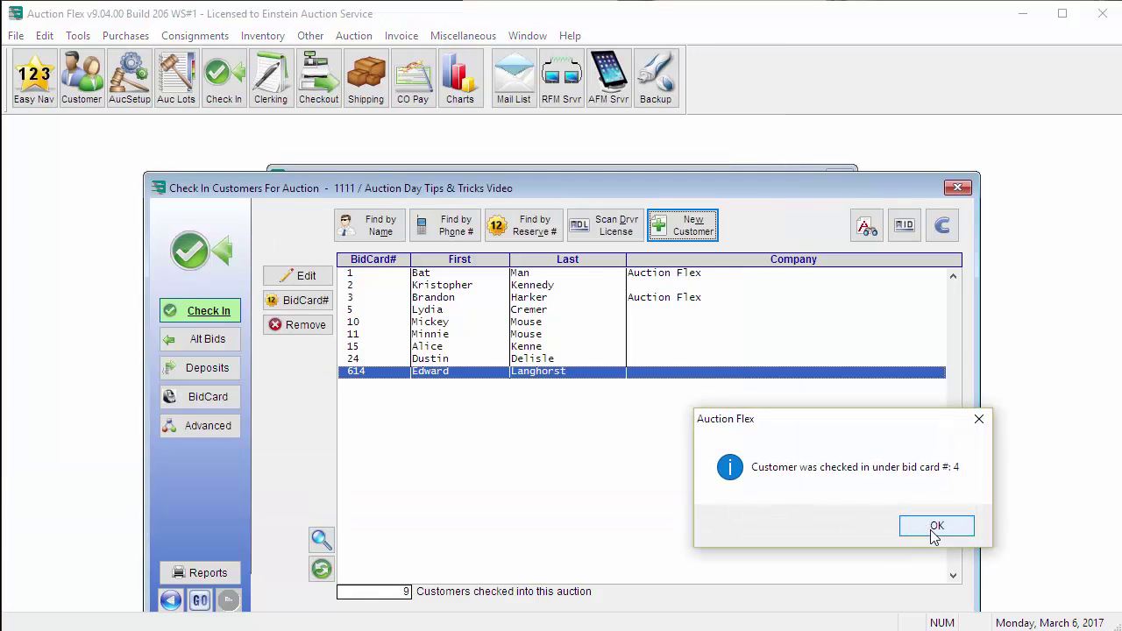
click(934, 526)
Leave customer check-in and open the clerking grid for auction 1111
click(956, 189)
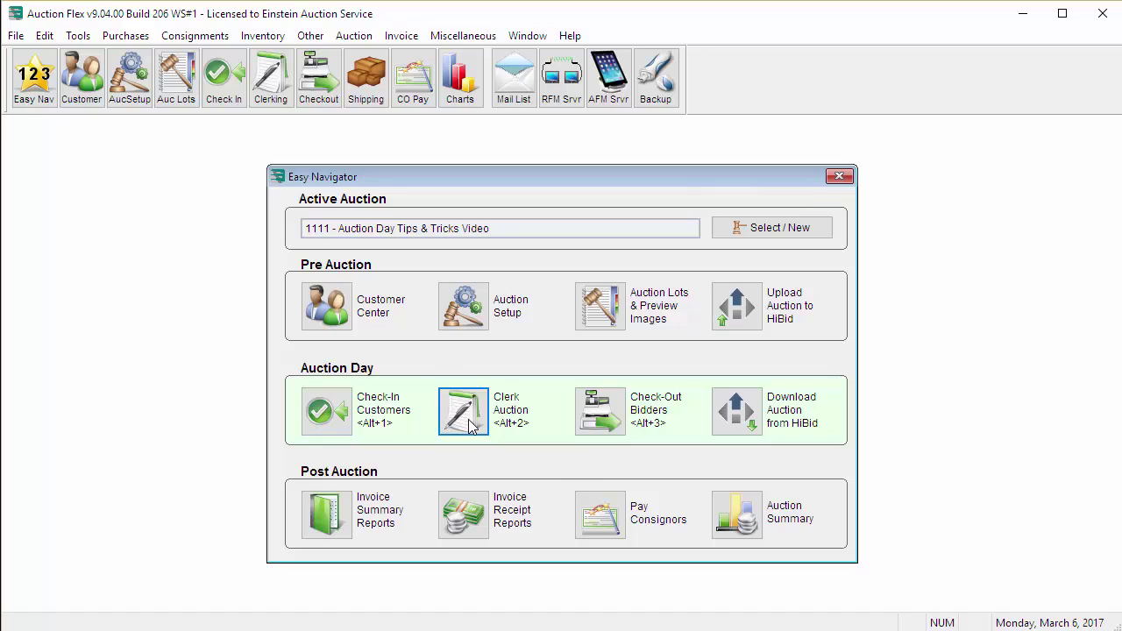
click(470, 425)
click(444, 278)
click(878, 543)
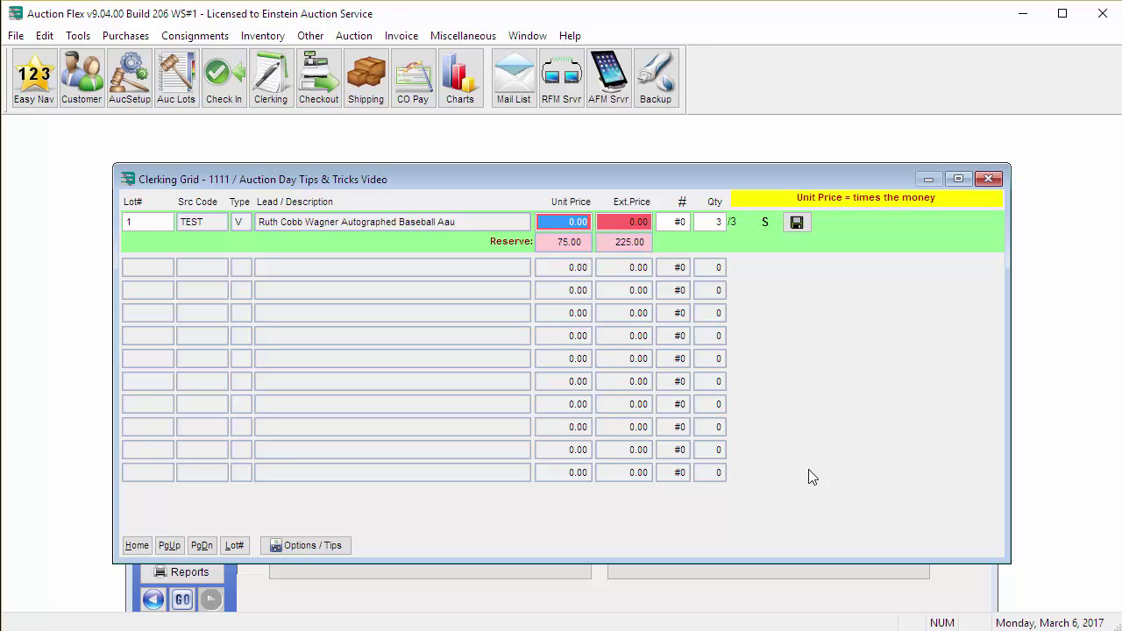
Record one unit of lot 1 at a unit price of 80 to bidder 5 and continue selling the same lot
text(80)
key(Tab)
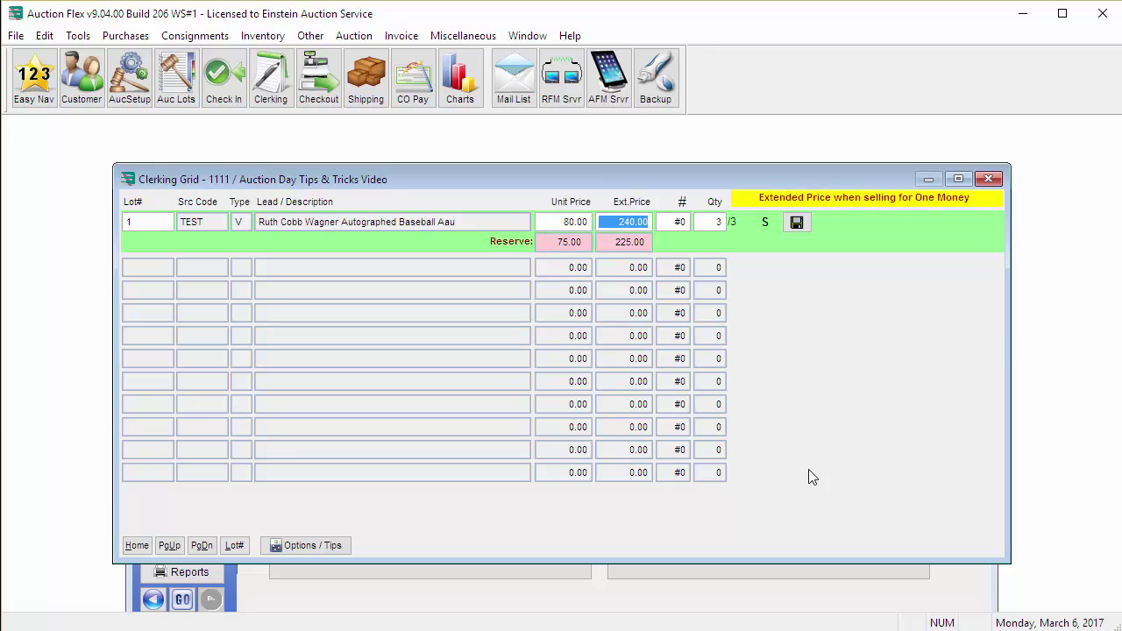
key(Tab)
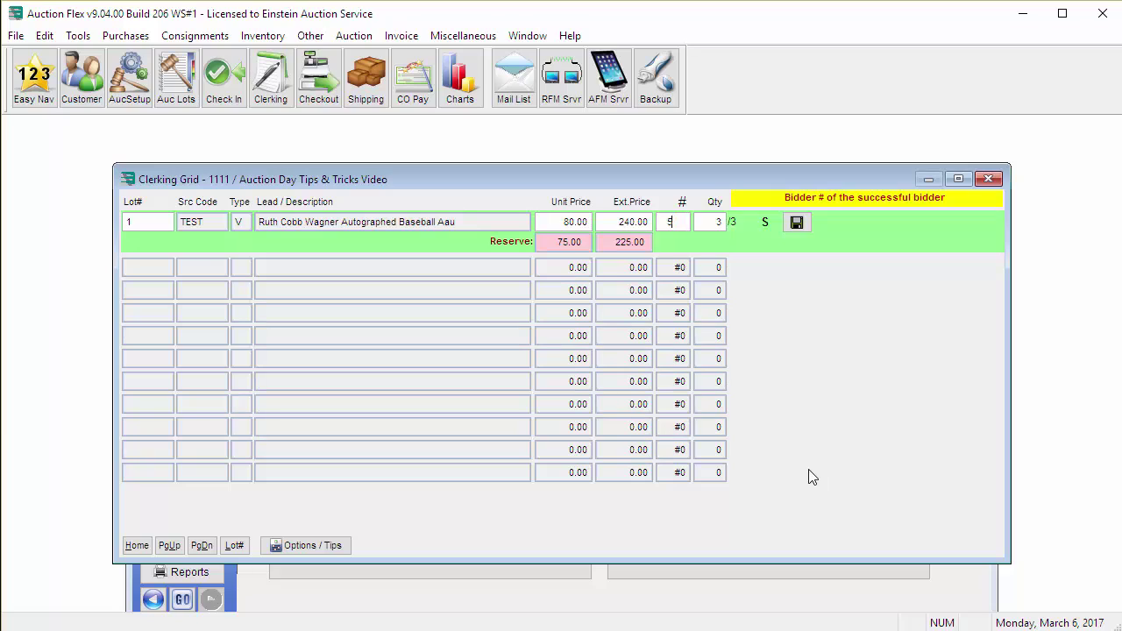
text(5)
key(Tab)
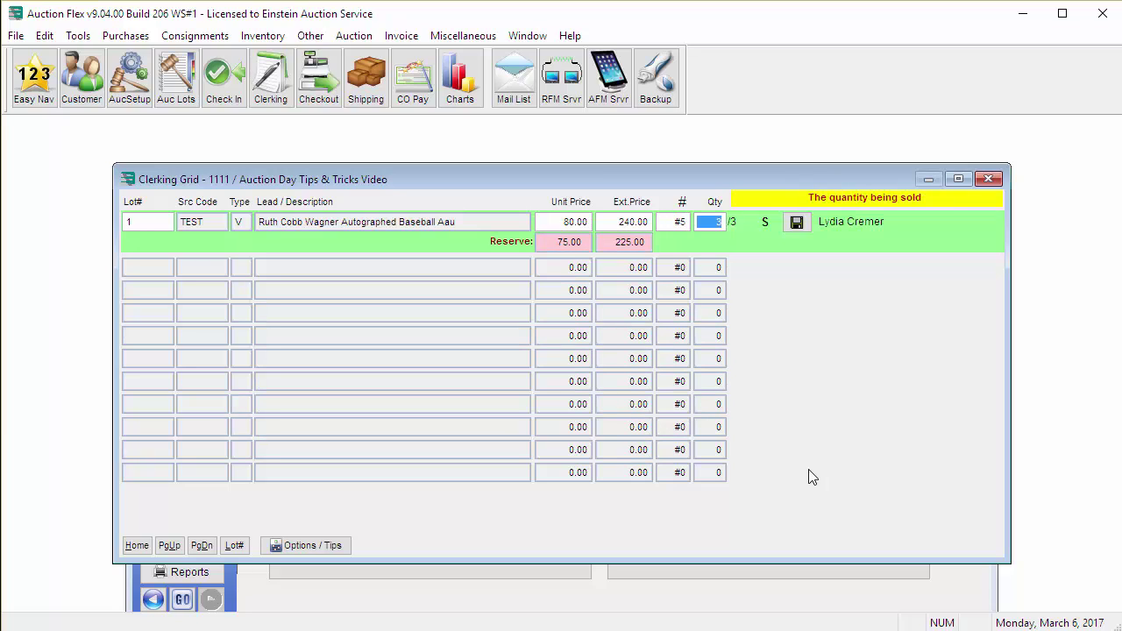
text(1)
key(Tab)
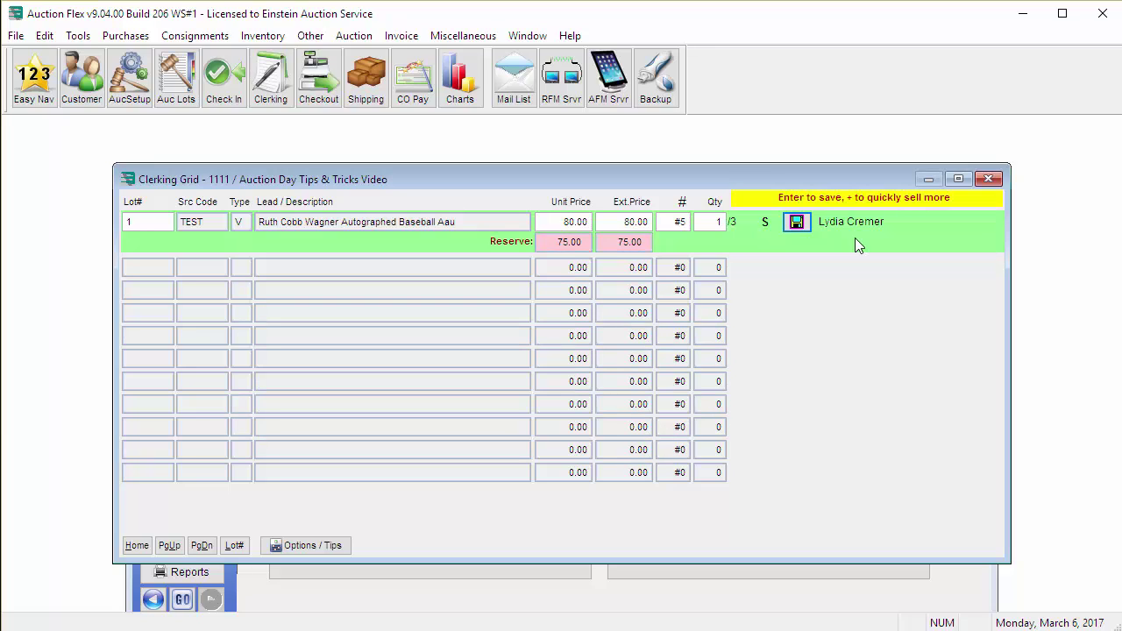
key(plus)
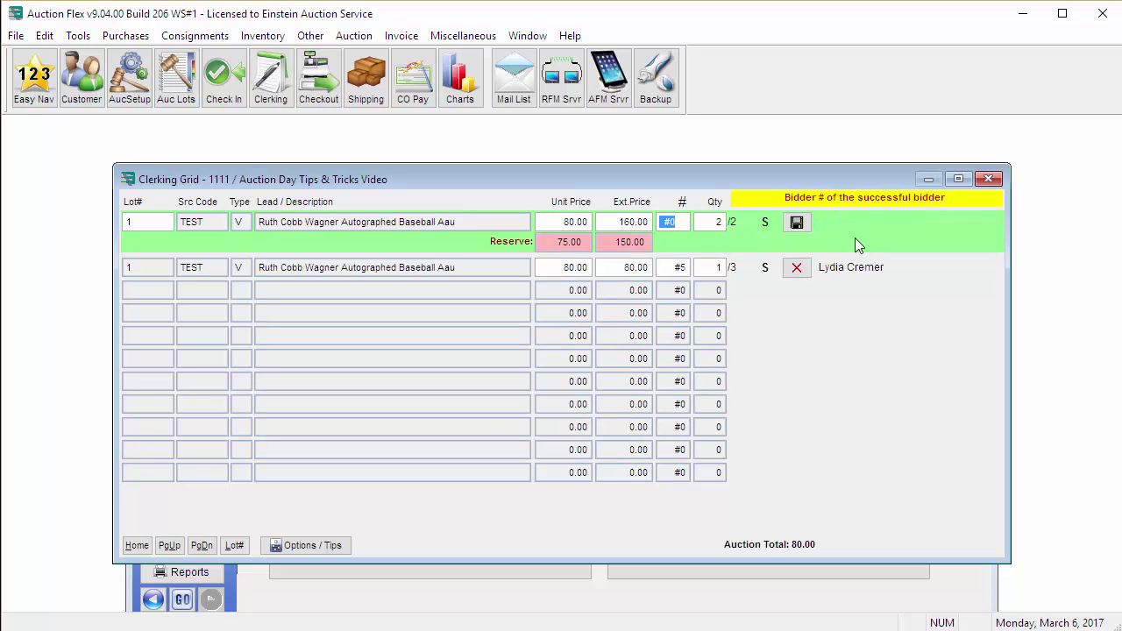
Record one more unit of lot 1 to bidder 10 at the same price and continue selling the lot
text(10)
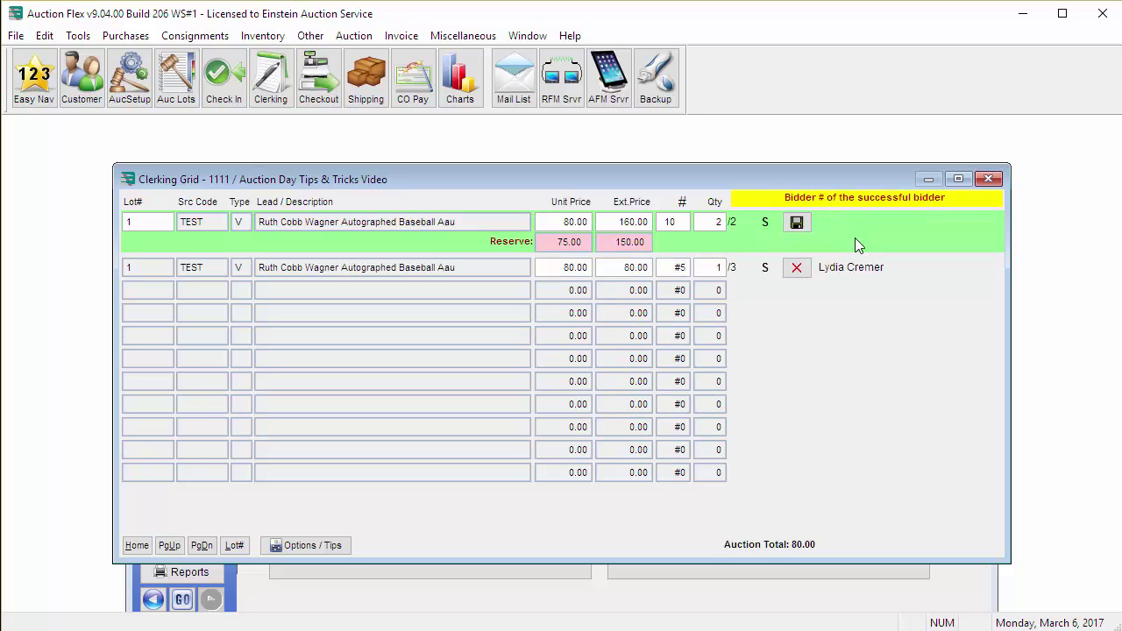
key(Return)
text(1)
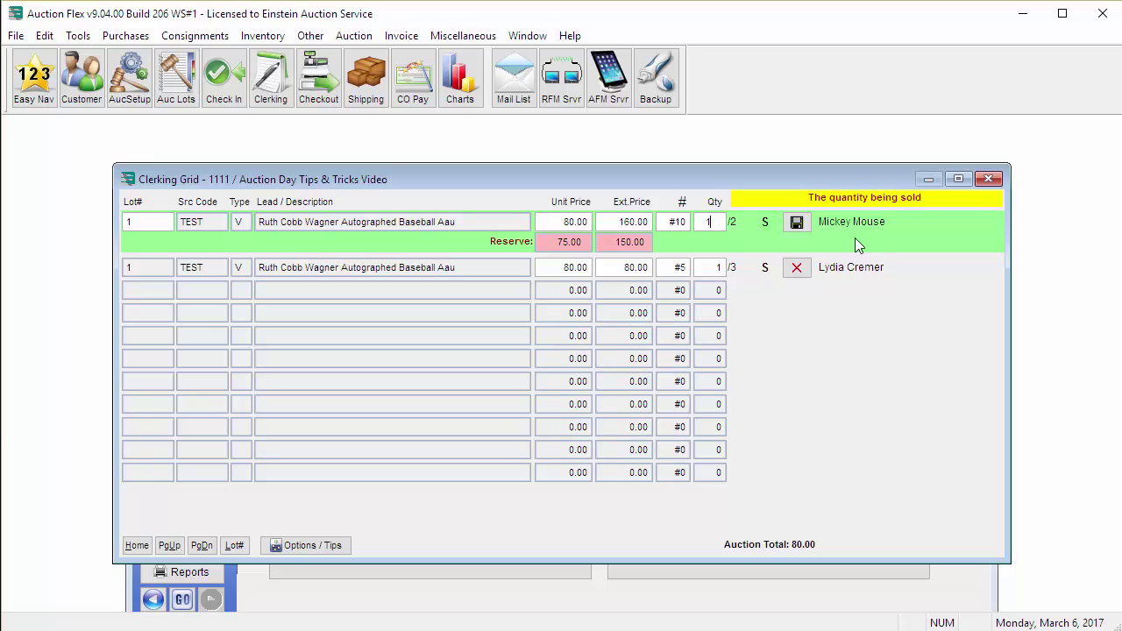
key(Return)
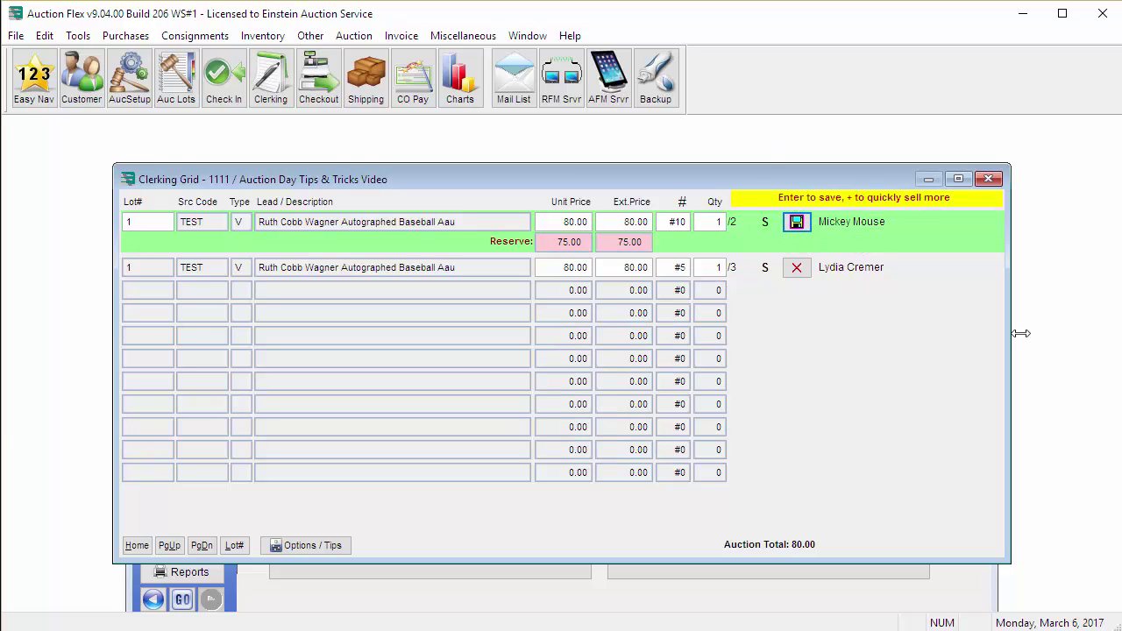
key(plus)
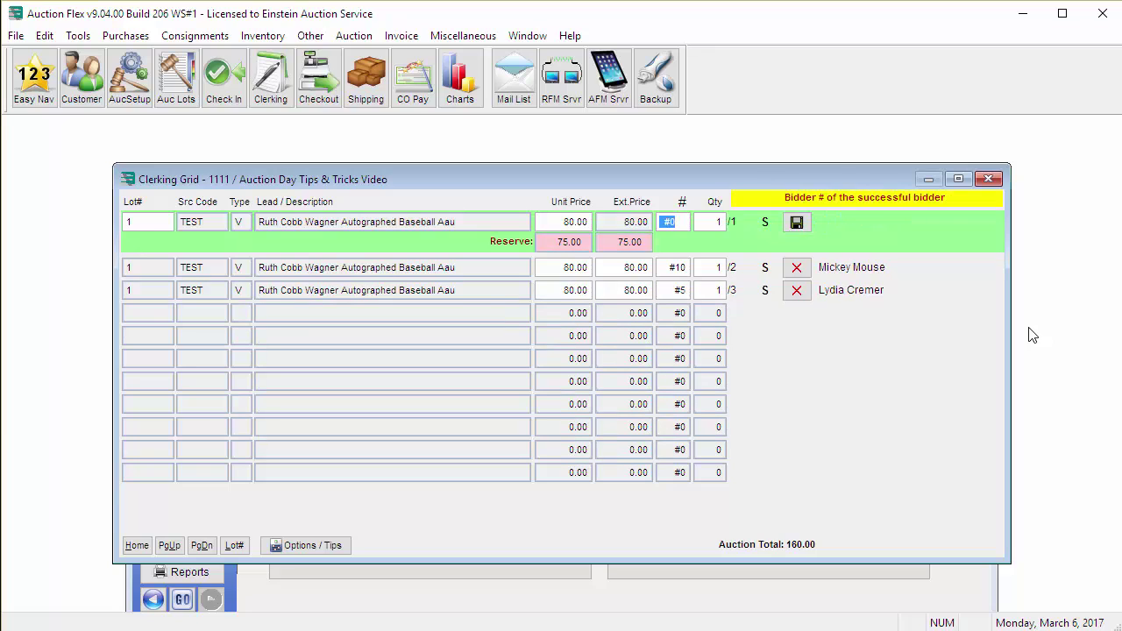
Sell the last unit of lot 1 to bidder 3 at a unit price of 75 and save the sale
key(Return)
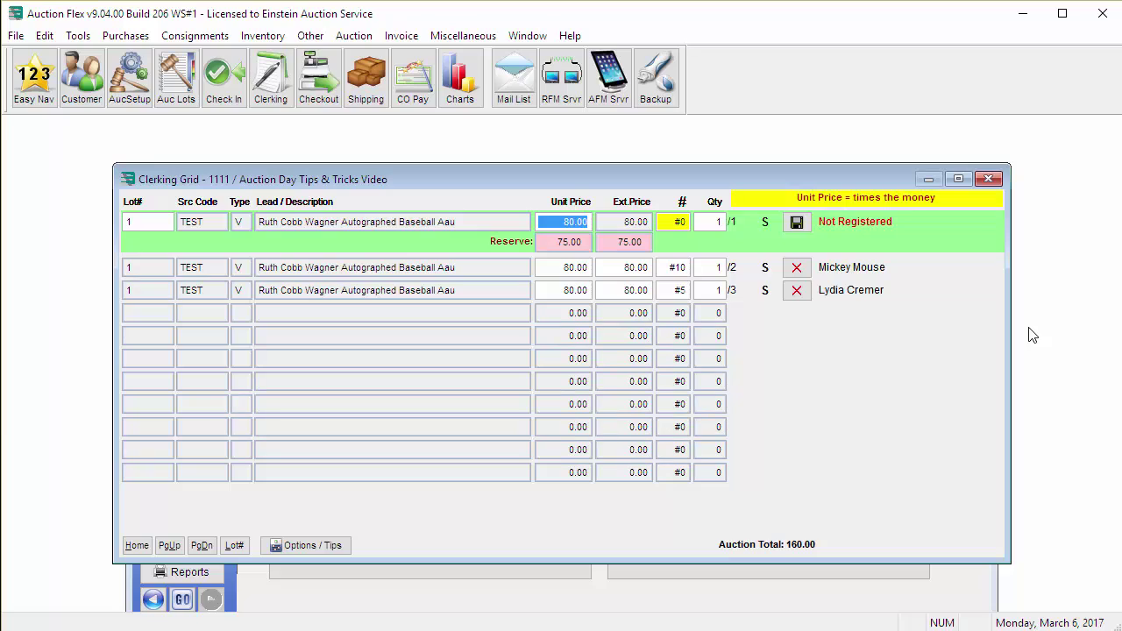
text(75)
key(Return)
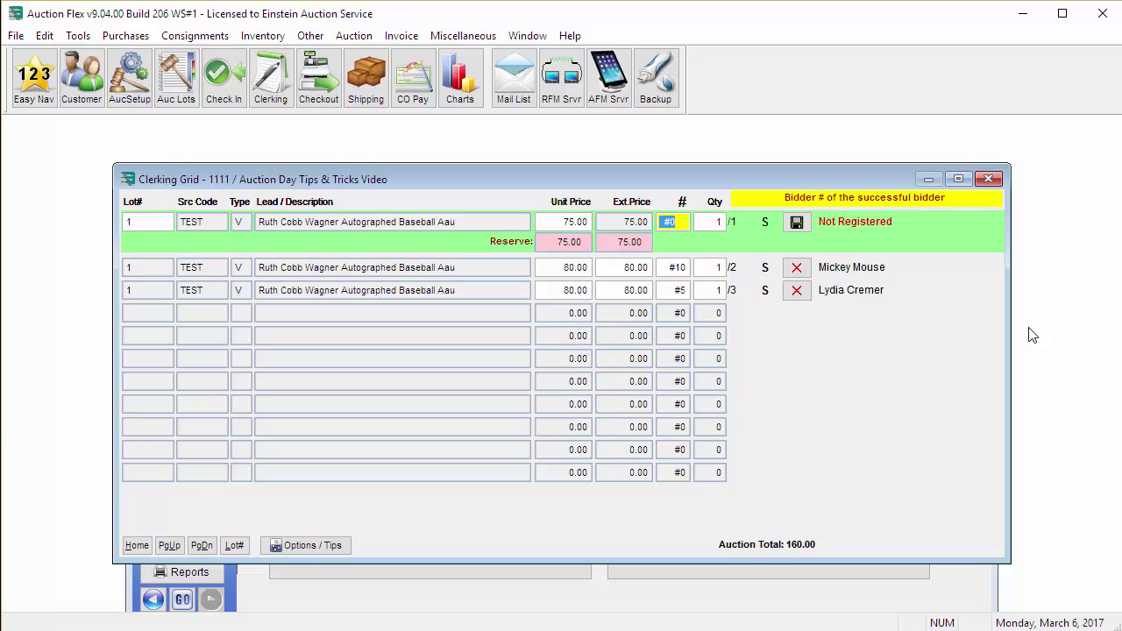
text(23)
key(Return)
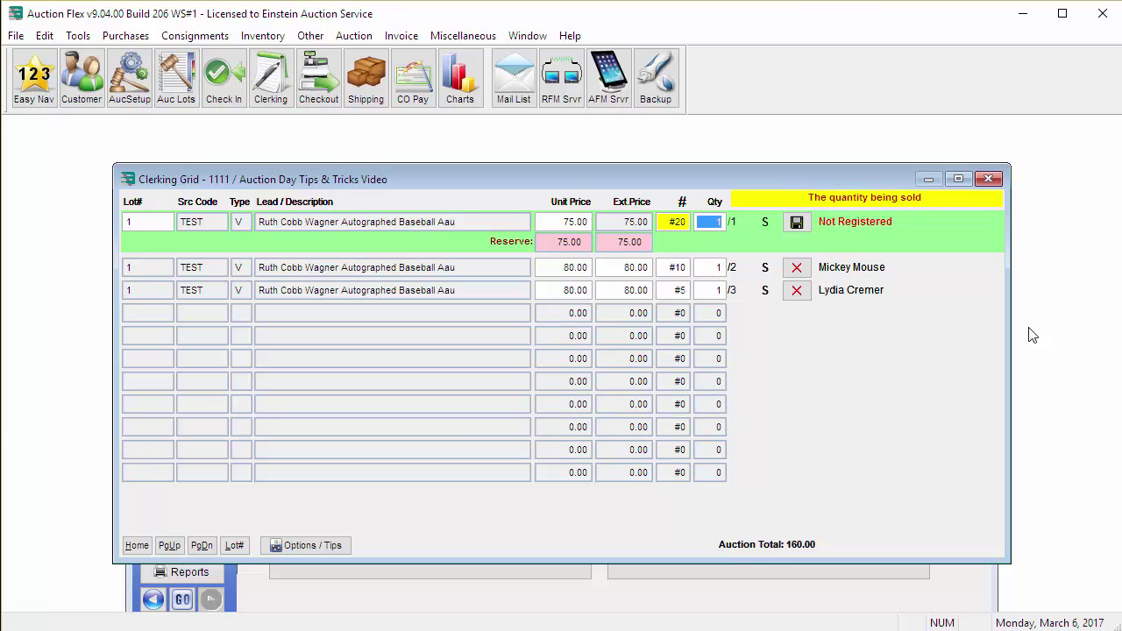
key(shift+Tab)
text(3)
key(Return)
key(Return)
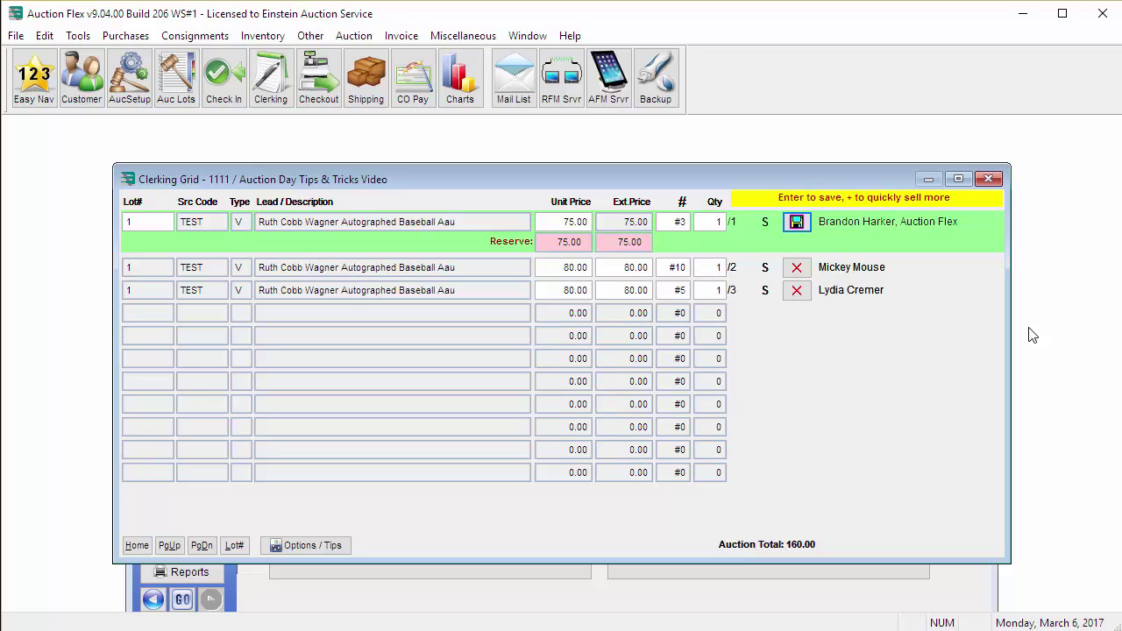
key(Return)
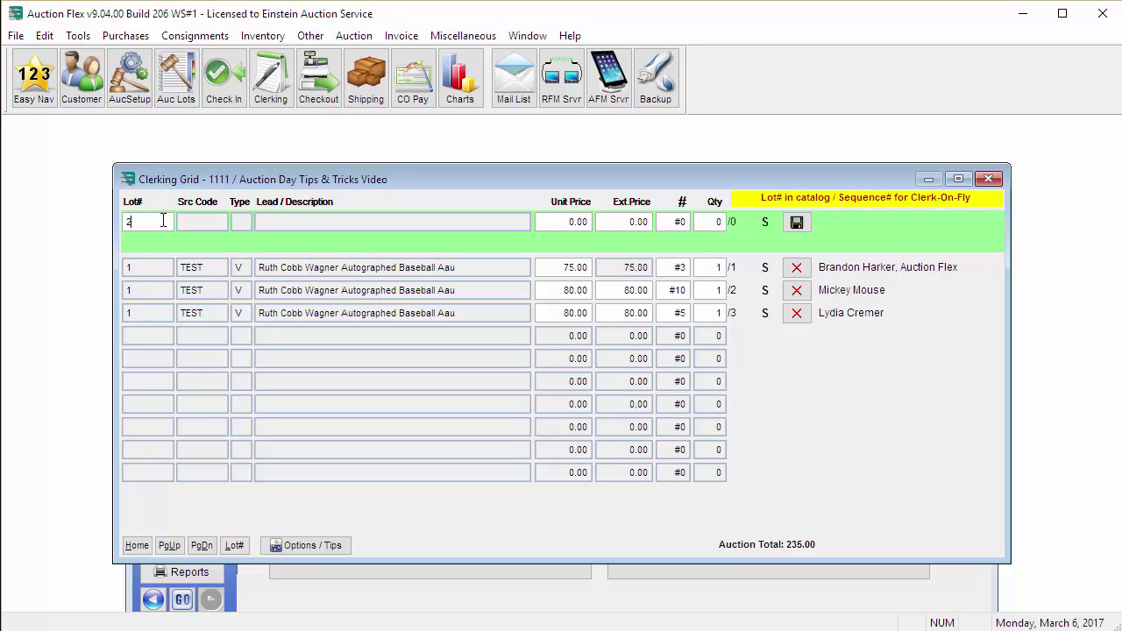
Add lot 1a with the carried-over source code and description, and sell one to bidder 12 at 80
key(BackSpace)
text(1a)
key(Return)
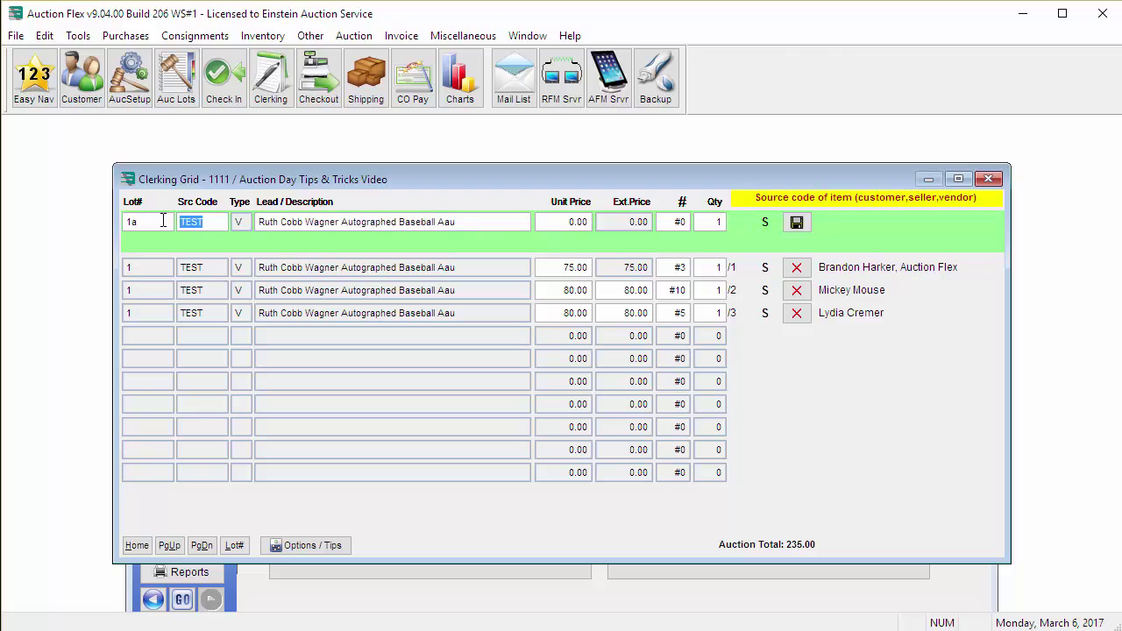
key(Return)
key(Return)
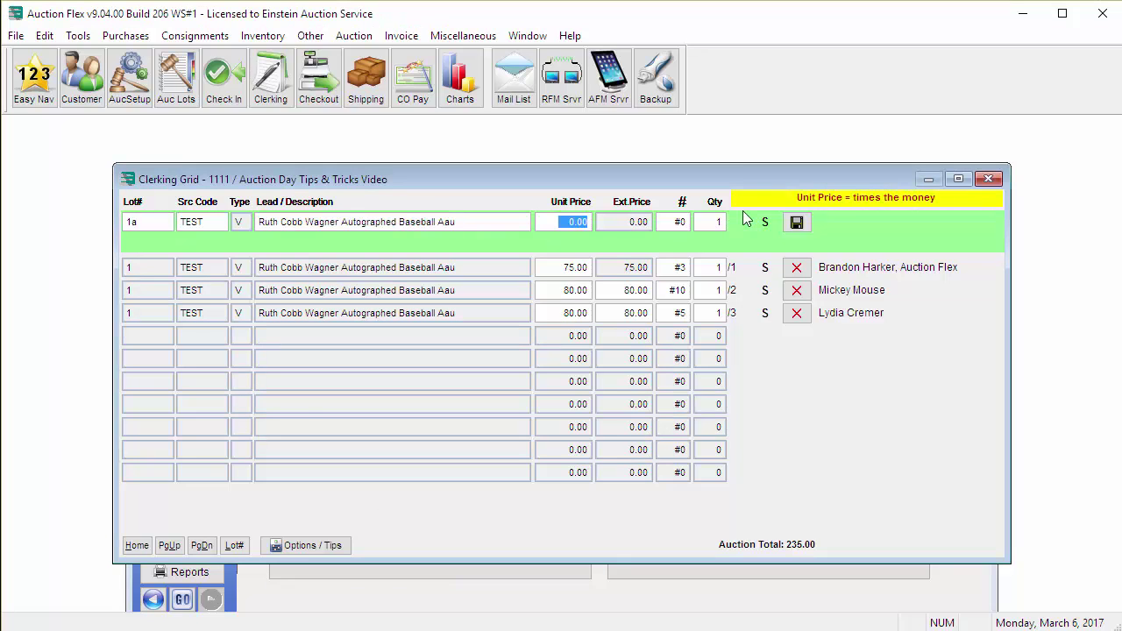
text(80)
key(Return)
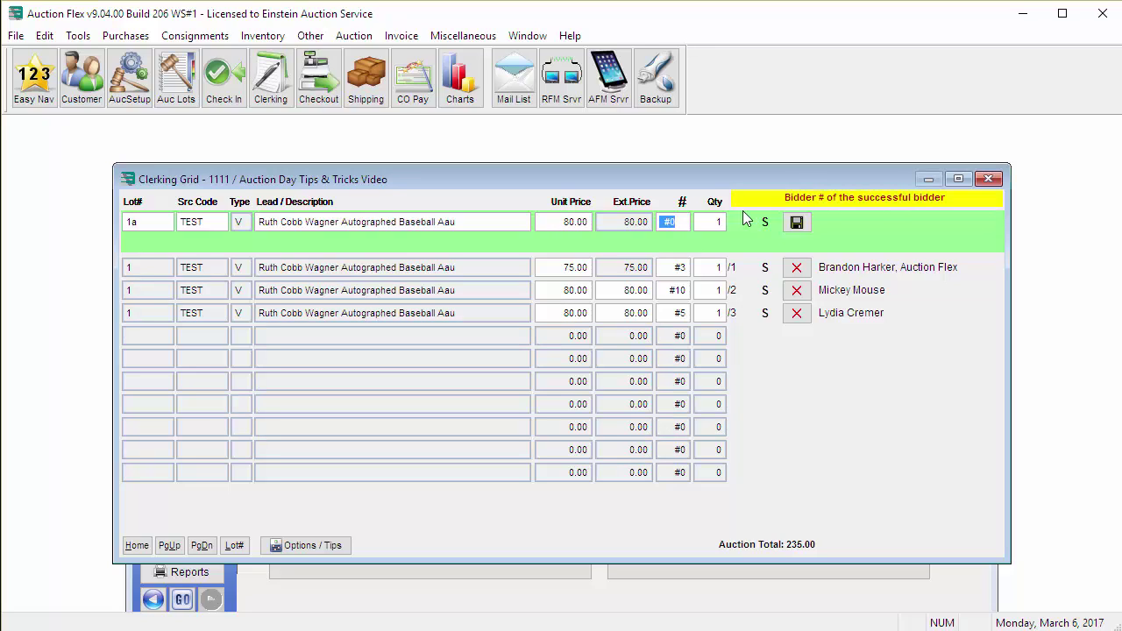
text(12)
key(Return)
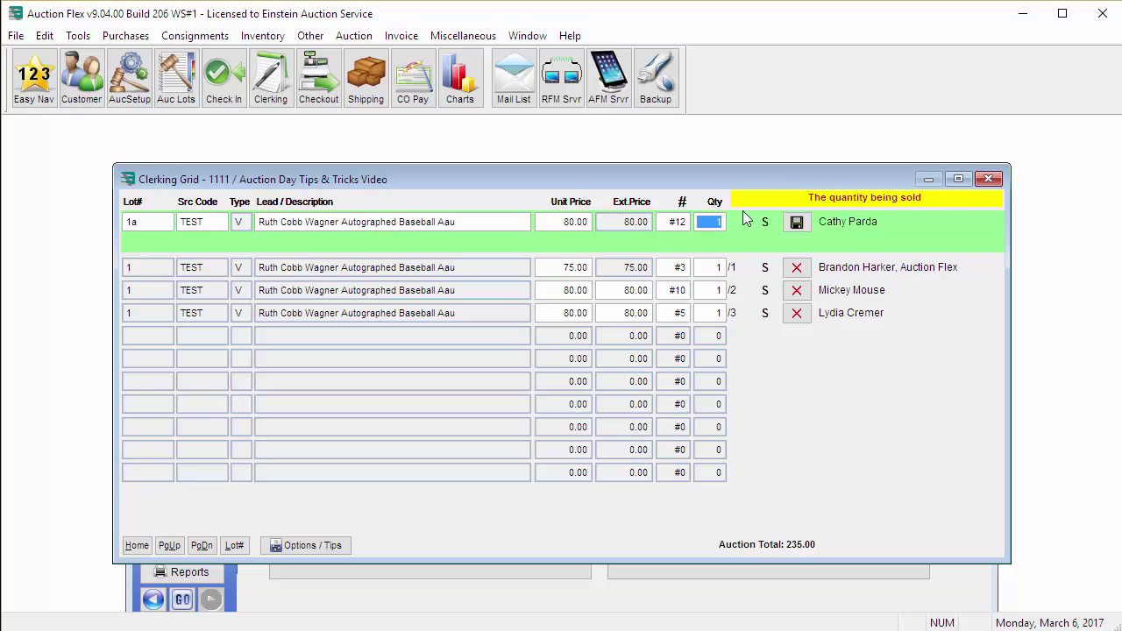
key(Return)
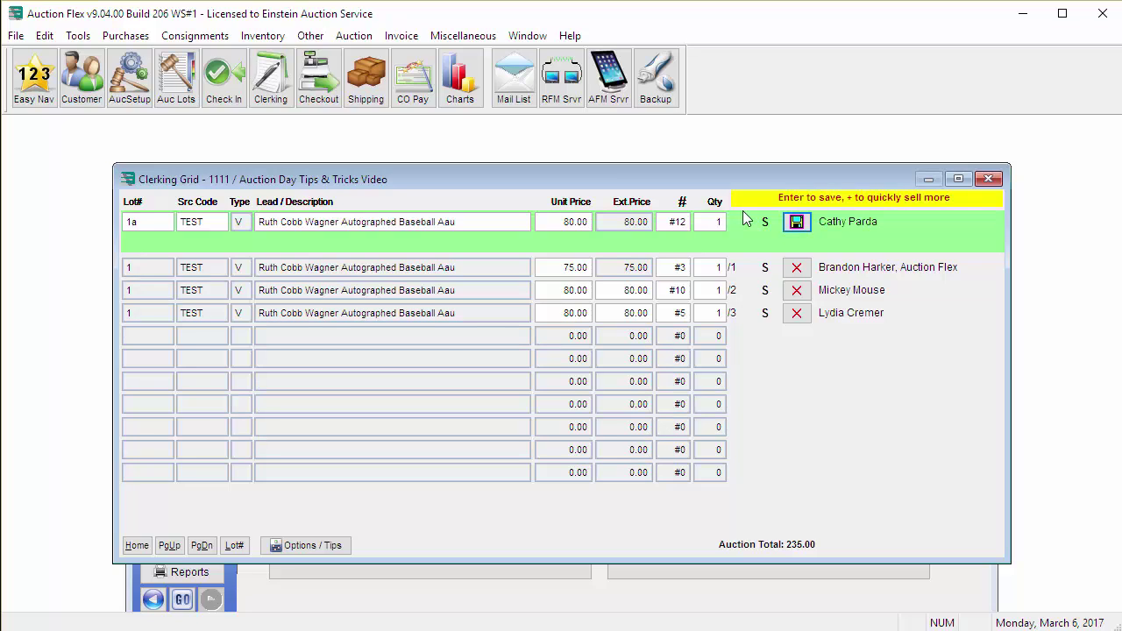
key(Return)
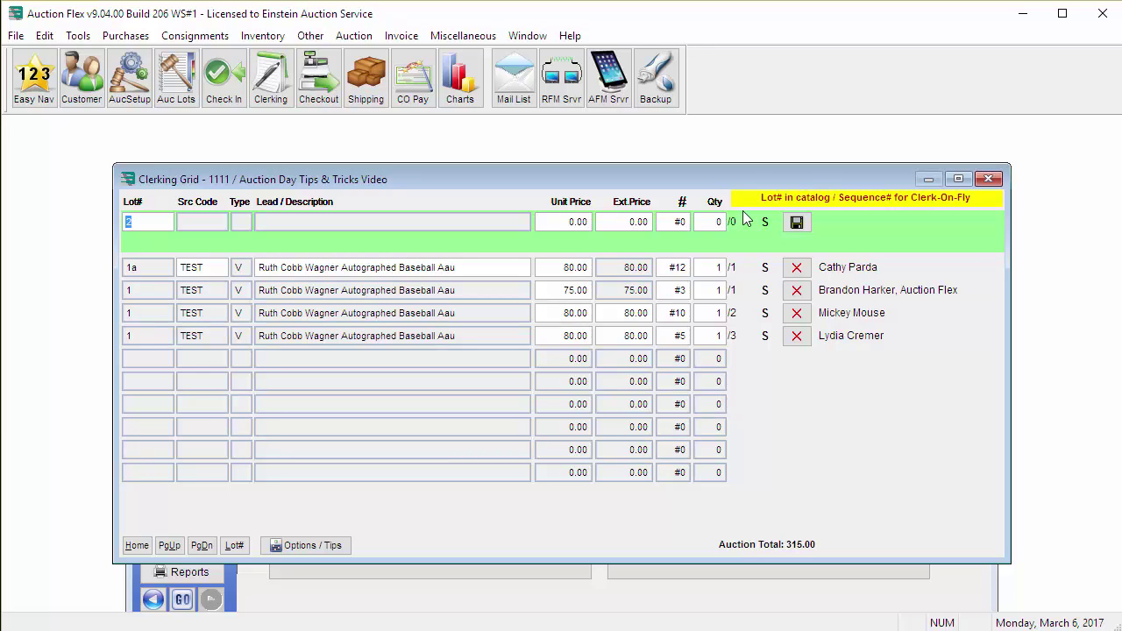
Sell grouped lots 5,8,9 to bidder 10 at a unit price of 60 and save the sale
text(5,8,9)
key(Return)
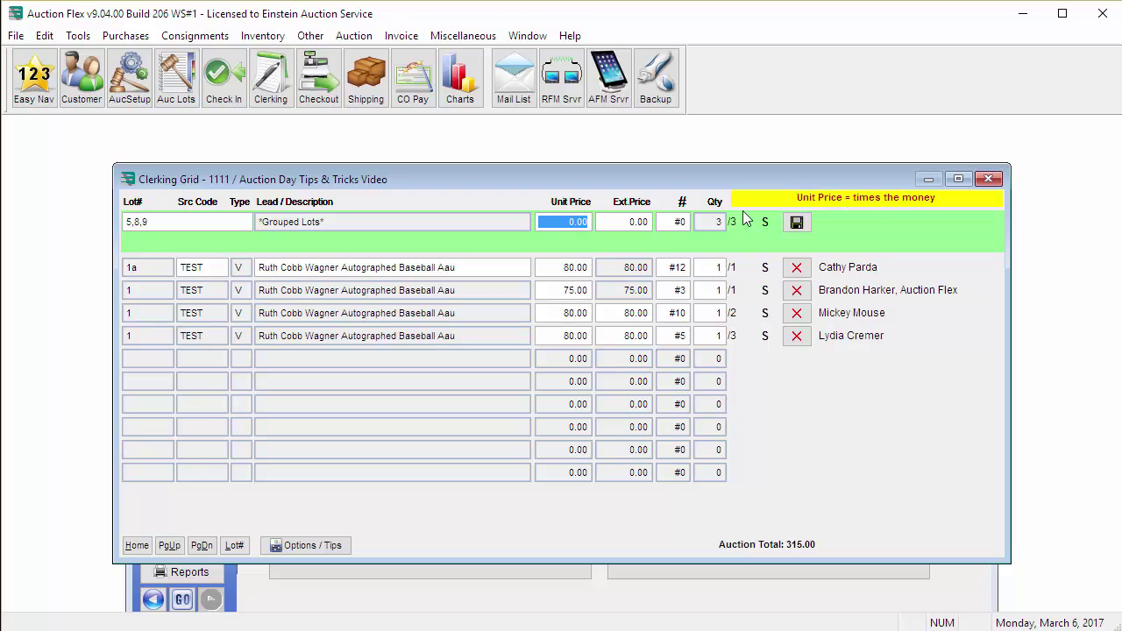
text(60)
key(Return)
key(Return)
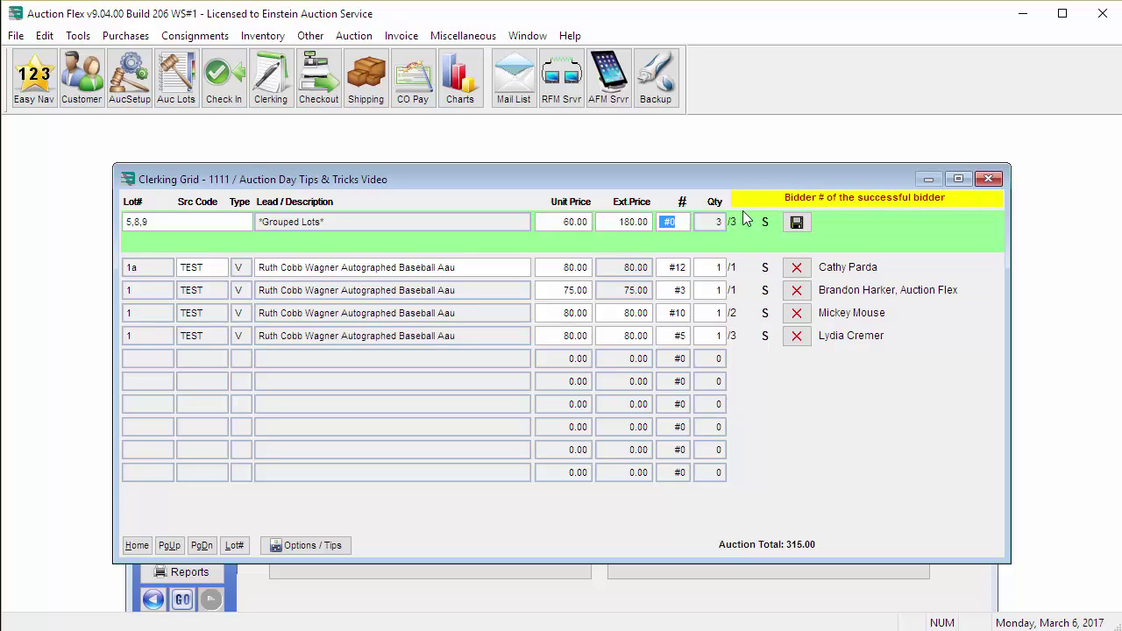
text(10)
key(Return)
key(Return)
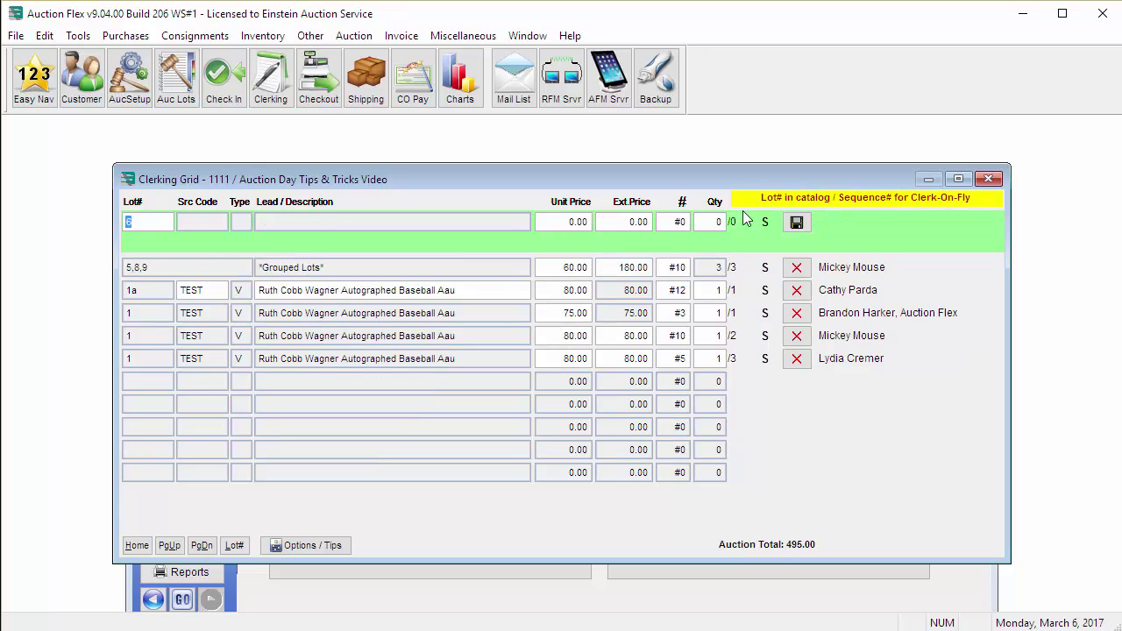
Sell grouped lots 10-15 to bidder 11 at a unit price of 80 and save the sale
text(10-15)
key(Return)
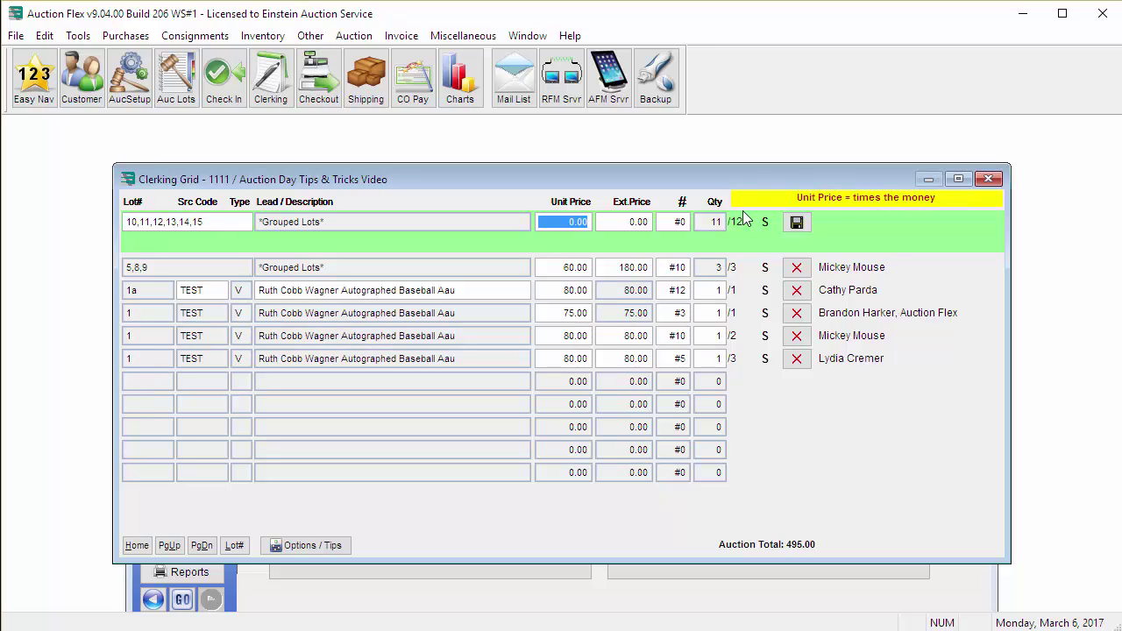
text(80)
key(Return)
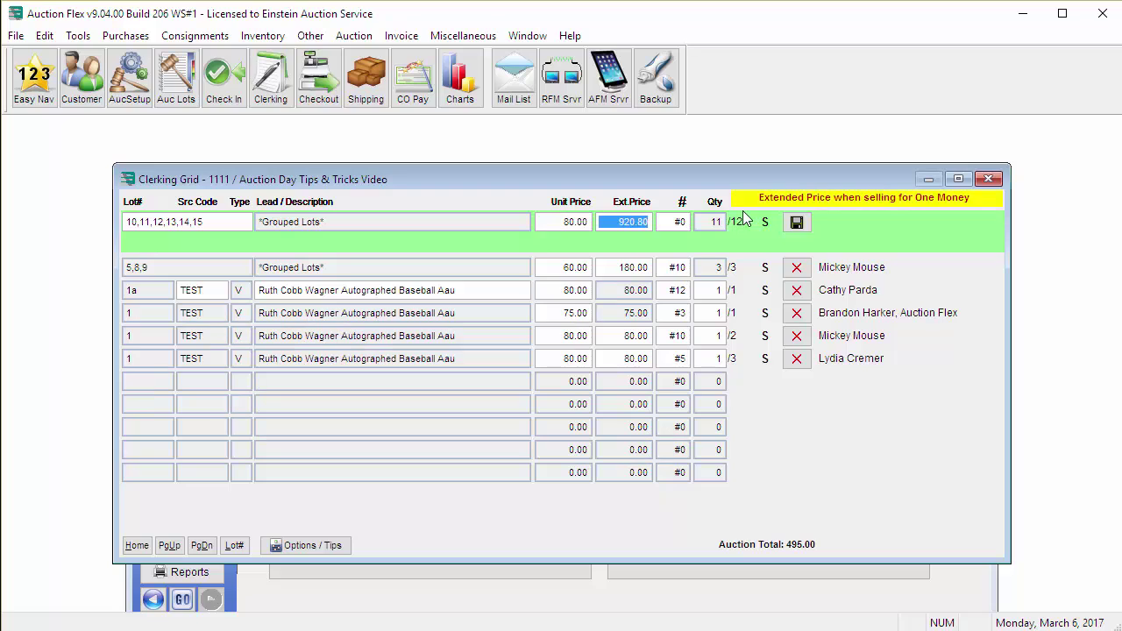
key(Return)
text(11)
key(Return)
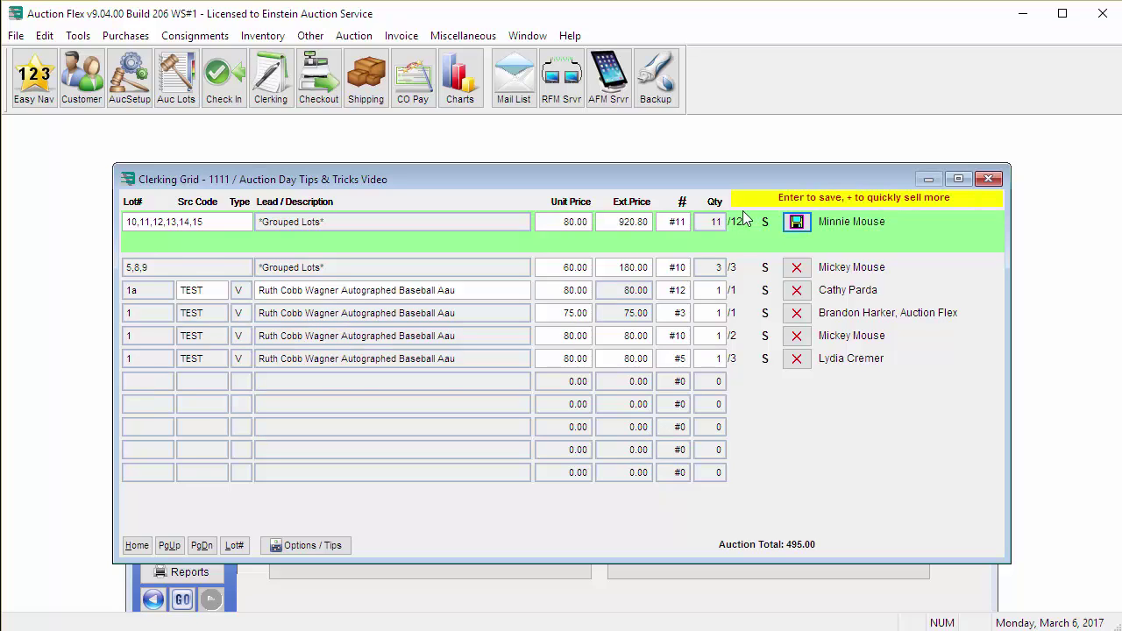
key(Return)
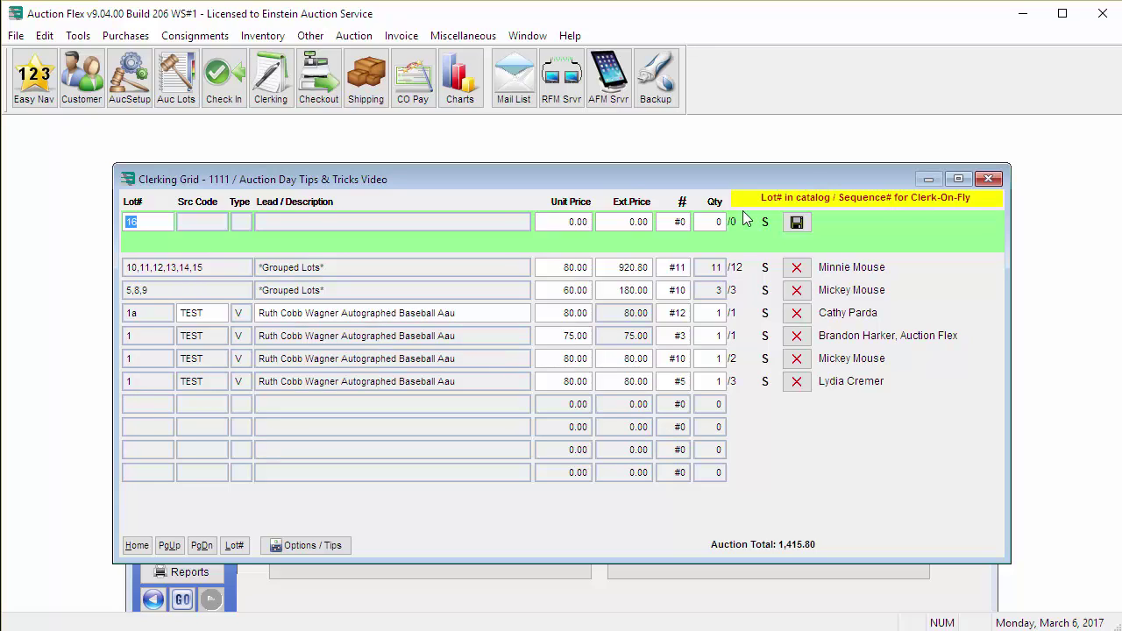
Add an uncatalogued lot using lot number 0 for automatic numbering, with source code TEST and description Computer Monitor
text(0)
key(Return)
text(TEST)
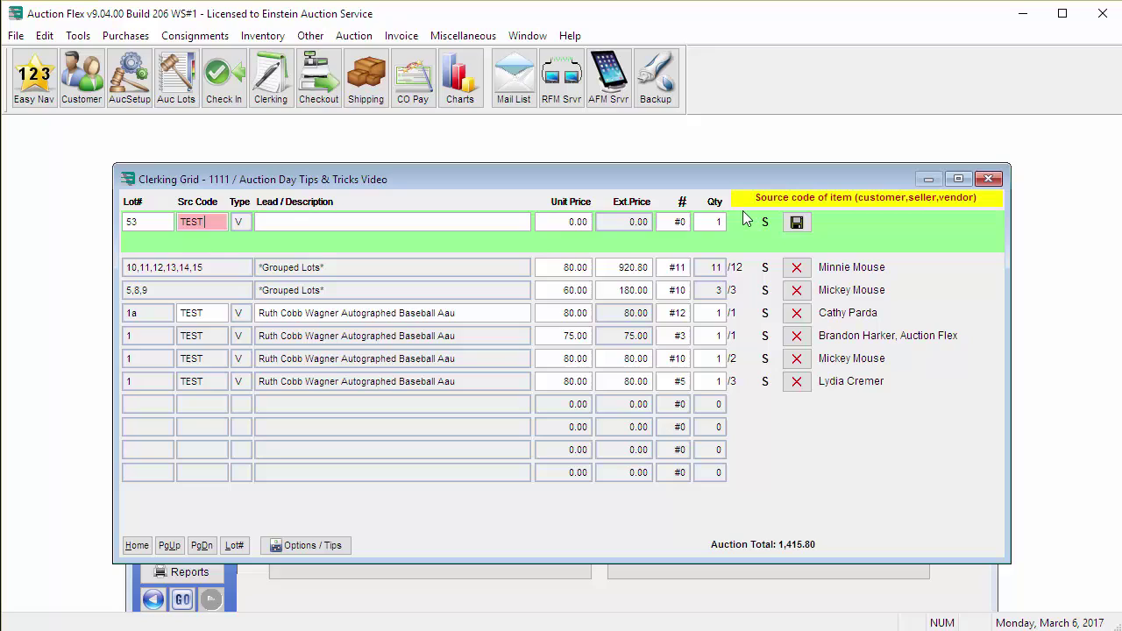
key(Return)
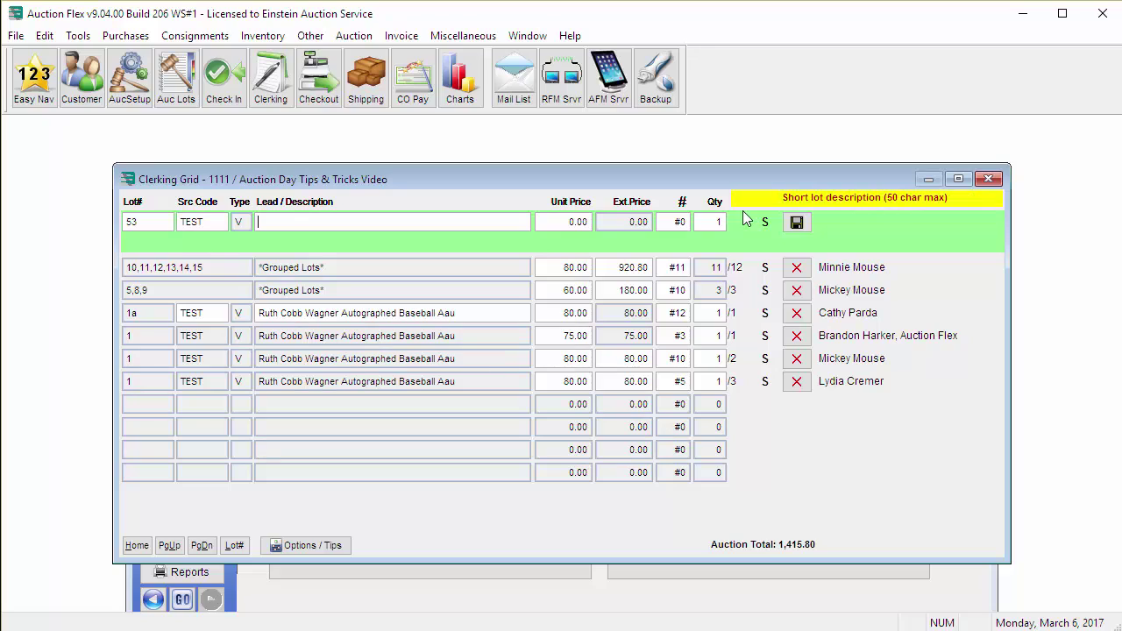
text(Computer Monitor)
key(Return)
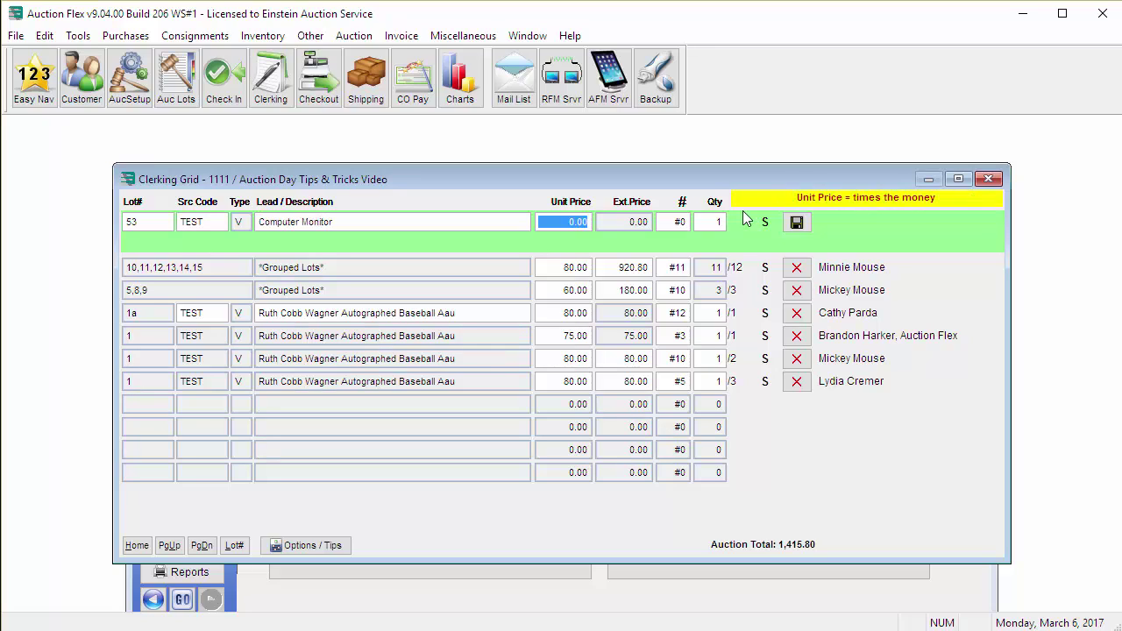
Sell one Computer Monitor to bidder 5 at a unit price of 150 and save the sale
text(150)
key(Return)
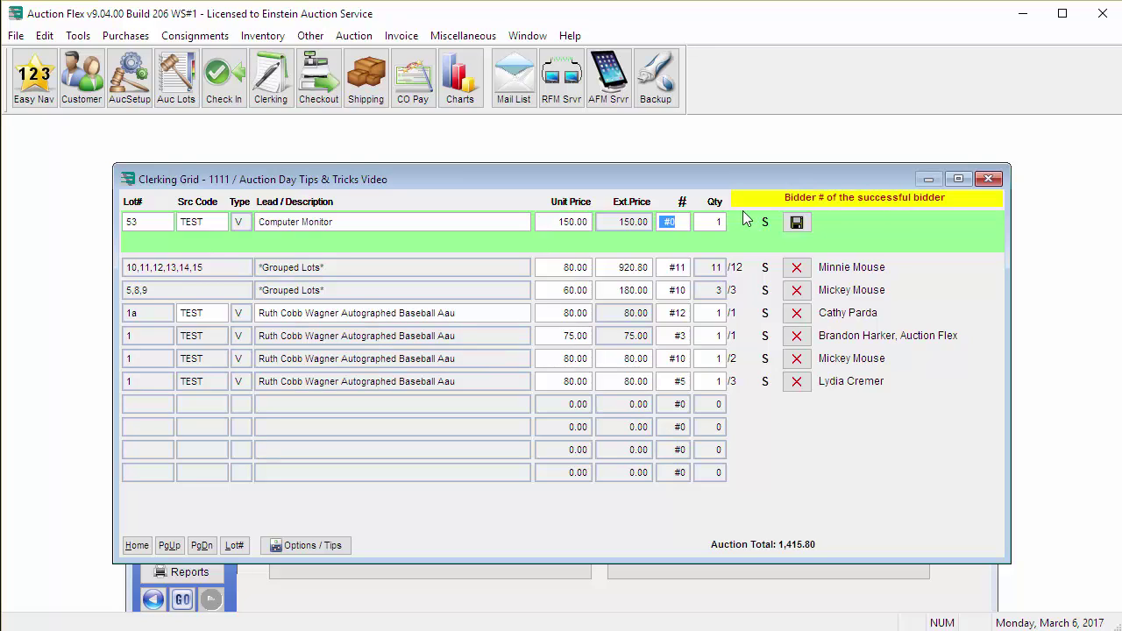
text(5)
key(Return)
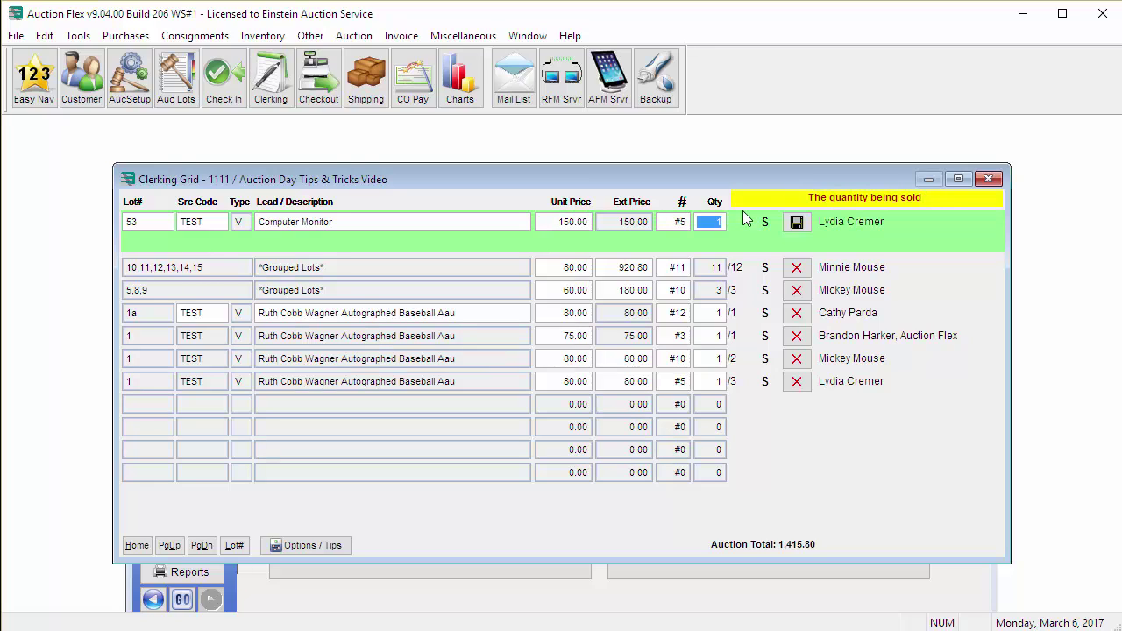
key(Return)
key(Return)
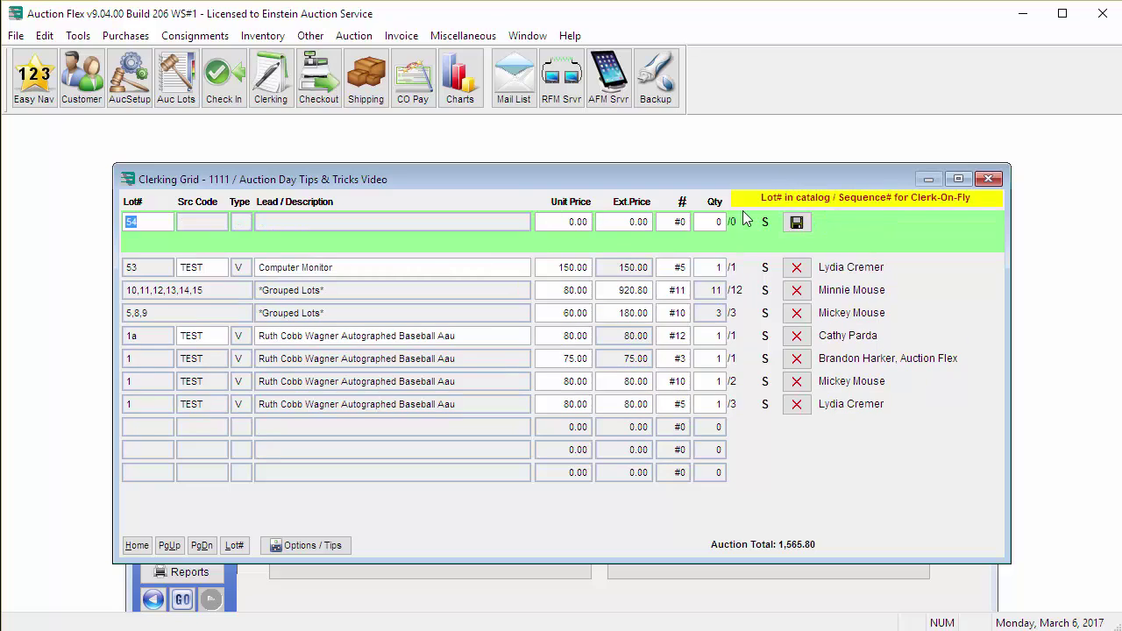
Sell the single unit of lot 4 to bidder 5 at a unit price of 150 and save the sale
text(4)
key(Return)
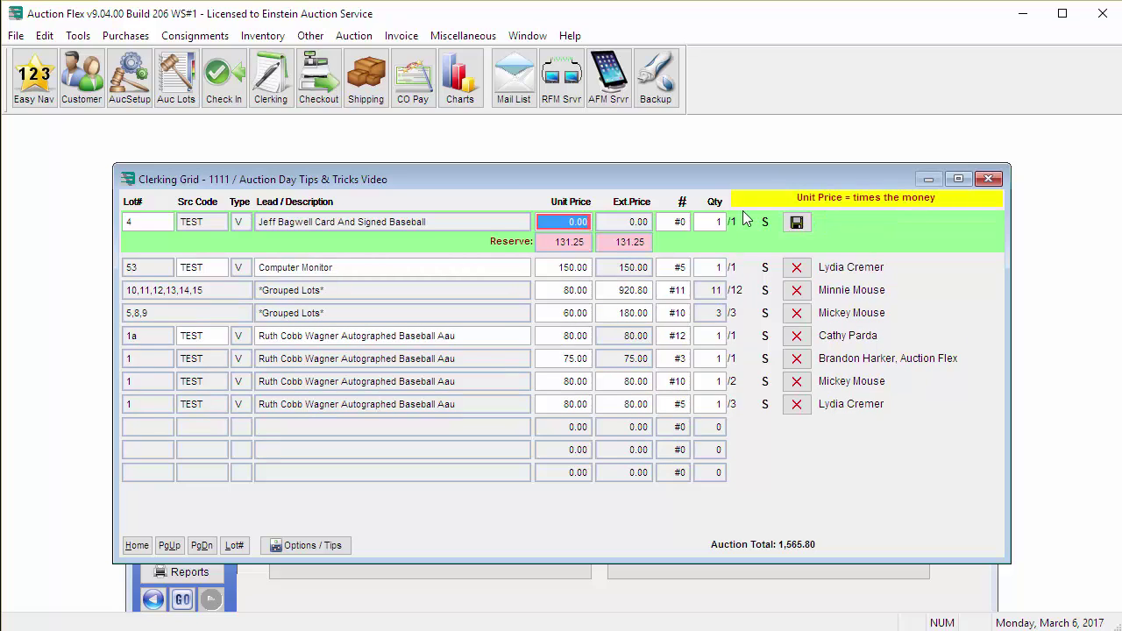
text(150)
key(Return)
text(5)
key(Return)
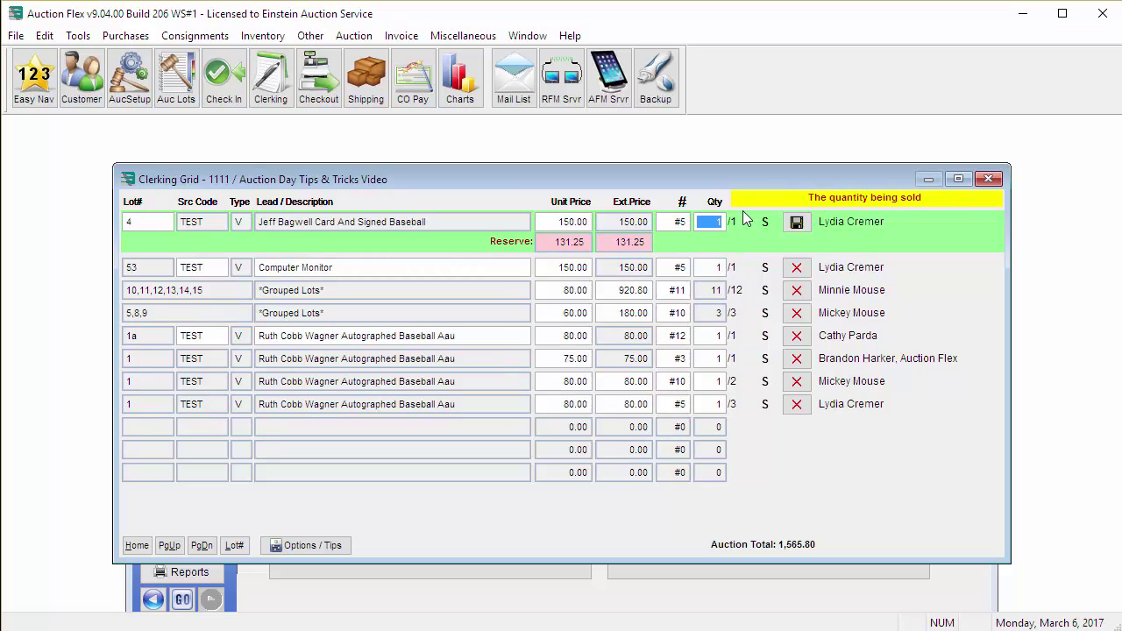
key(Return)
key(Return)
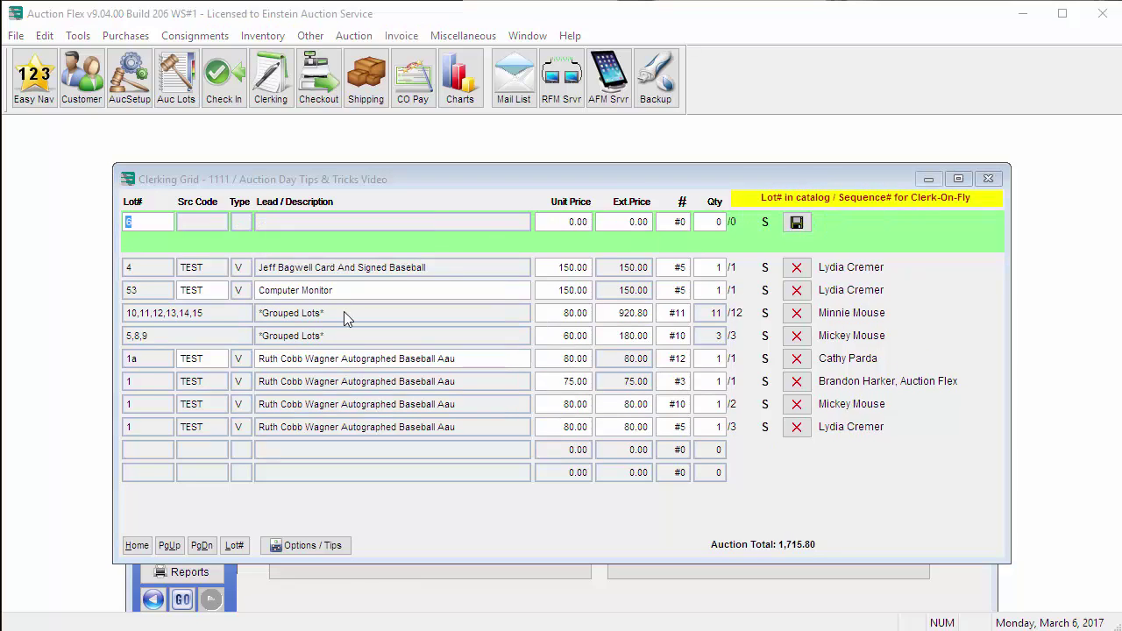
Add lot 54 with the carried-over source code and the description Tools
text(54)
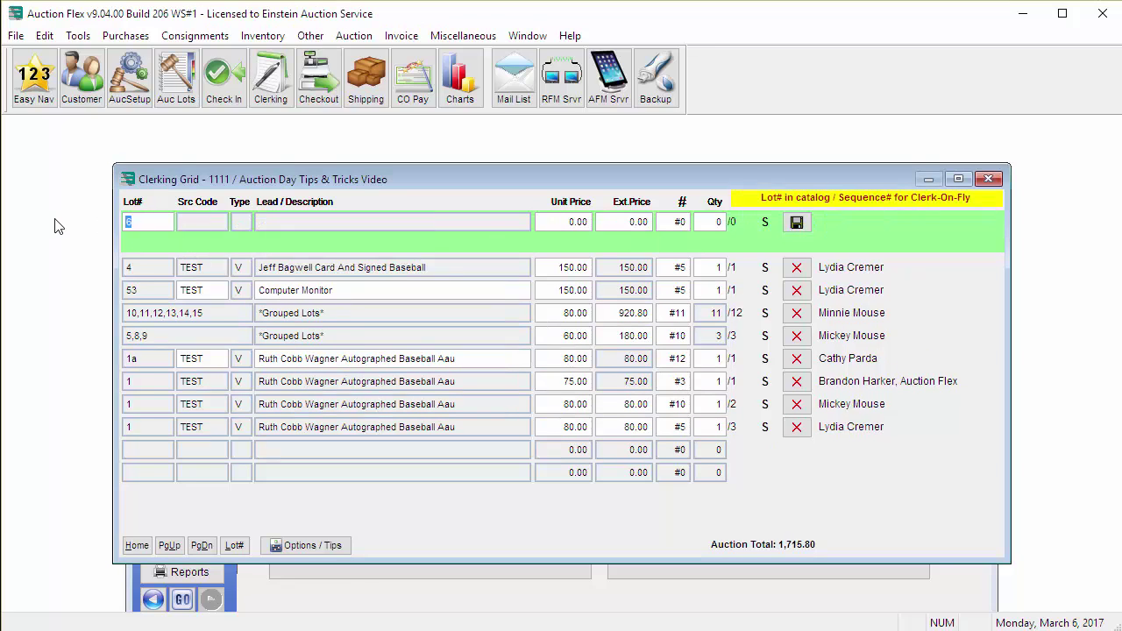
key(Return)
key(Return)
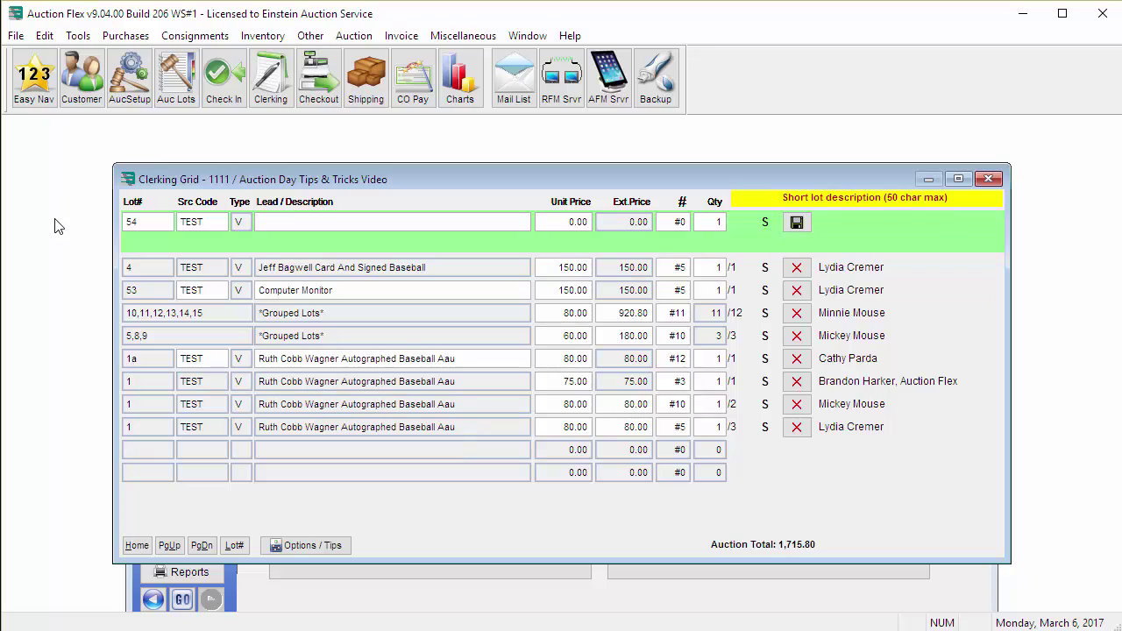
text(Tools)
key(Return)
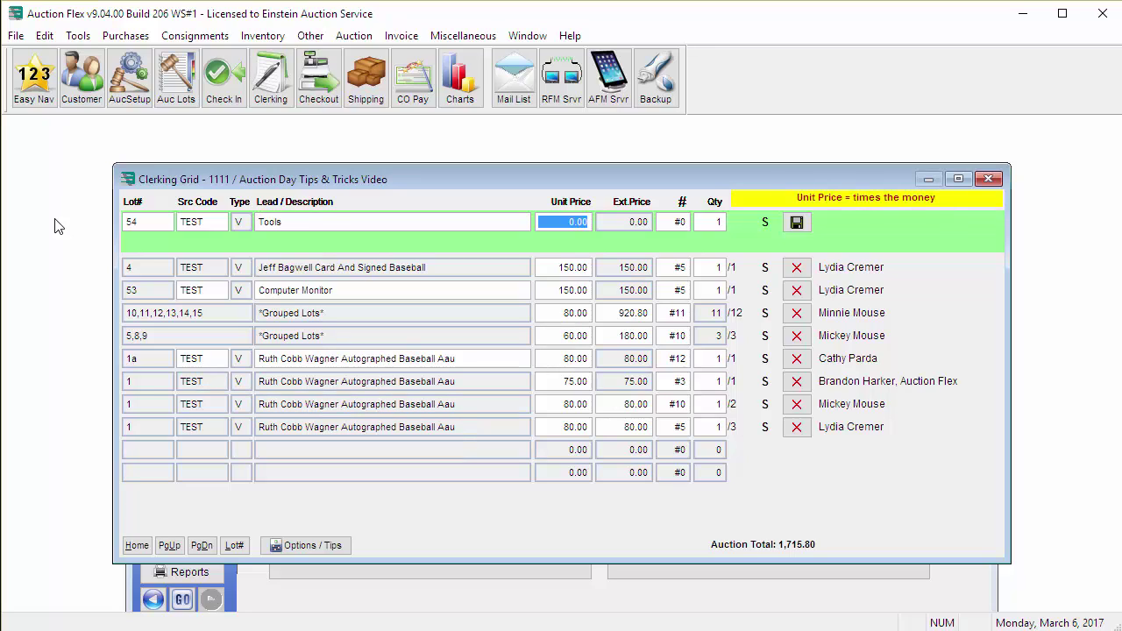
Sell four units of Tools to bidder 5 at a unit price of 10 and continue selling more of the lot
text(10)
key(Return)
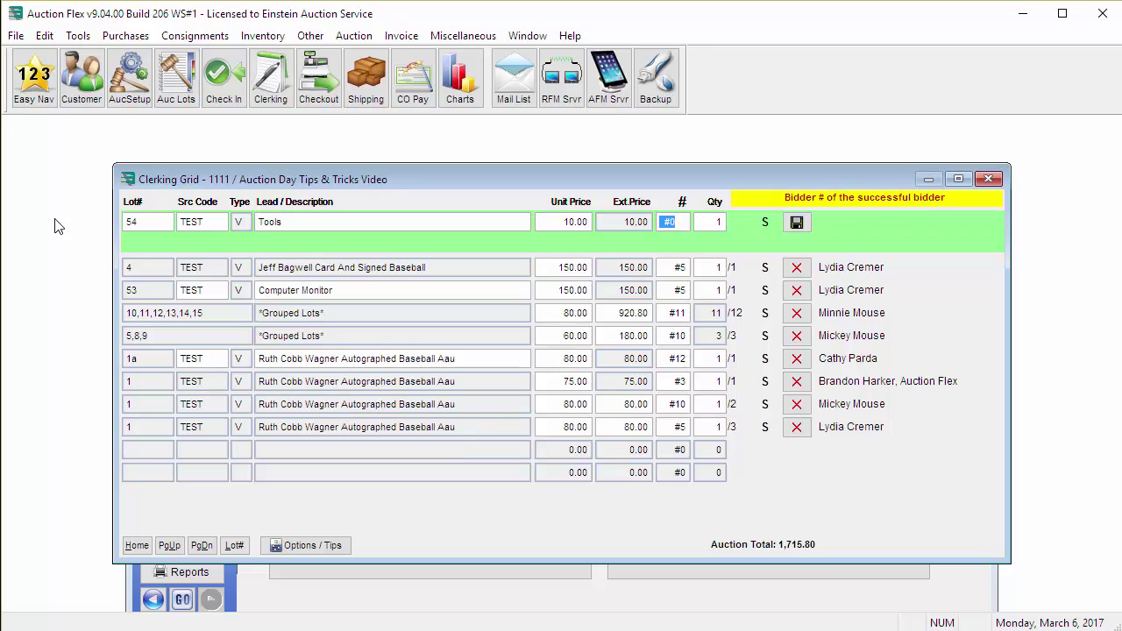
text(5)
key(Return)
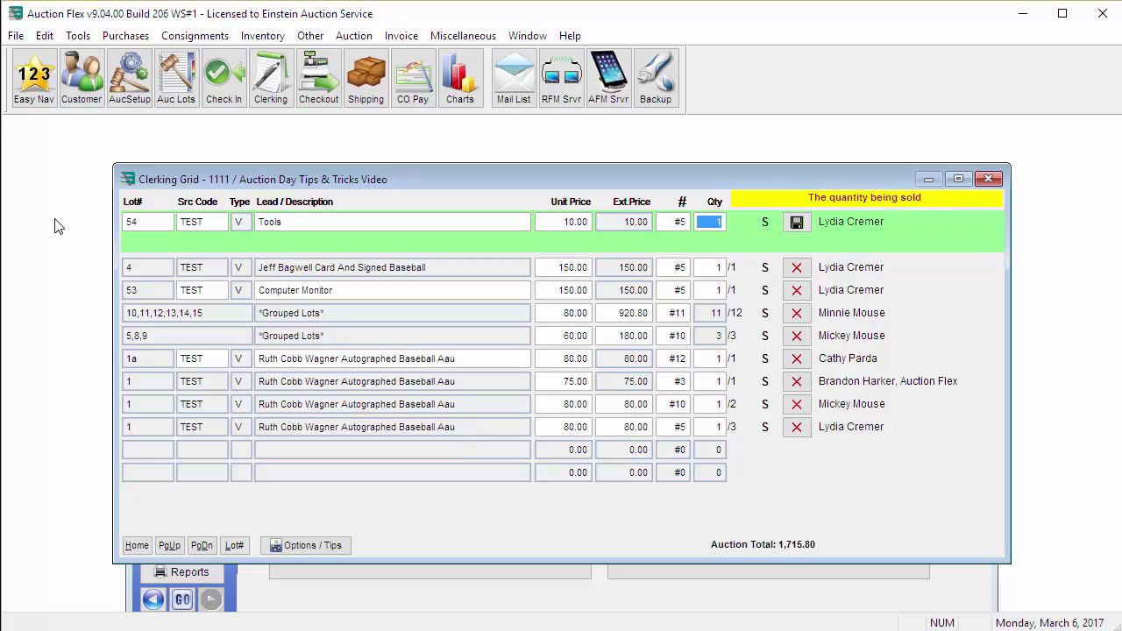
text(4)
key(Return)
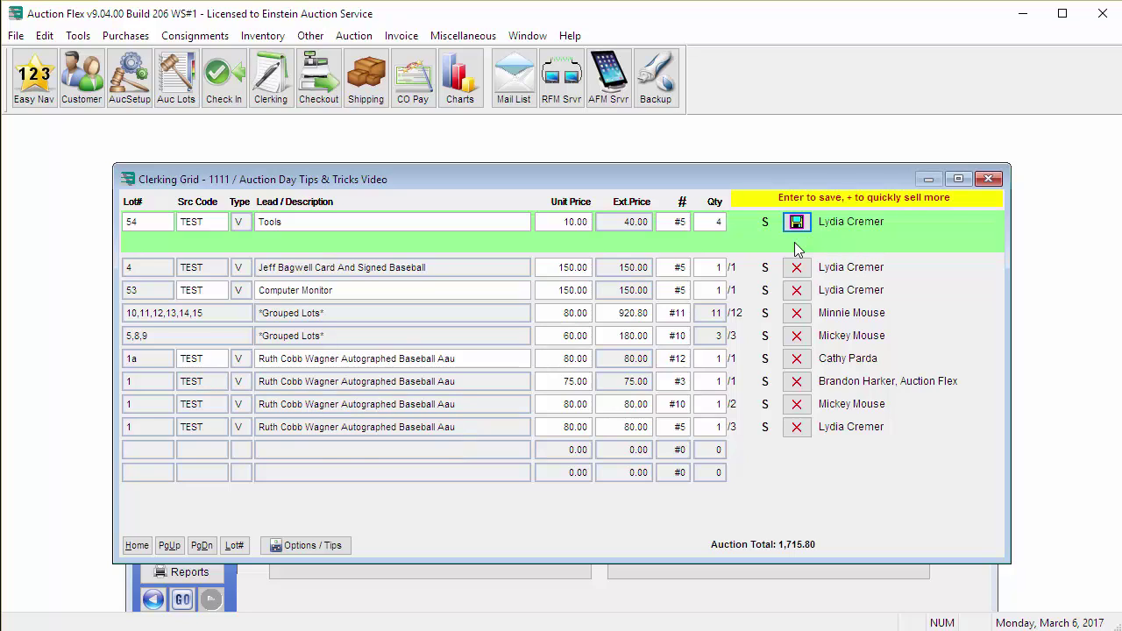
key(plus)
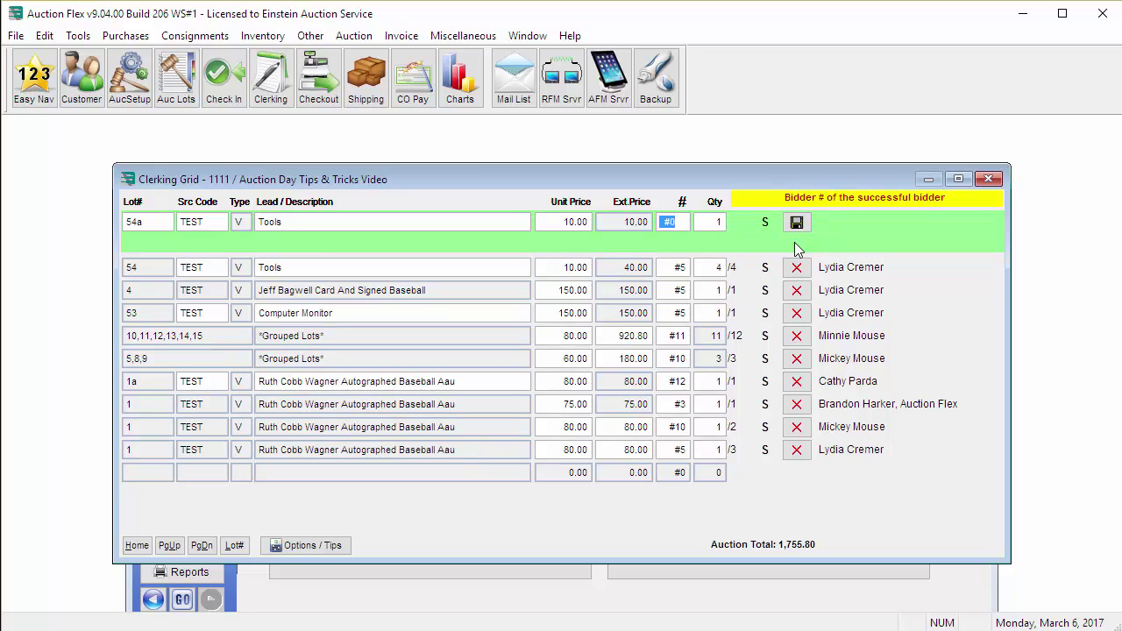
Record three more units of Tools to bidder 6 at the same price and continue selling
text(6)
key(Return)
key(Return)
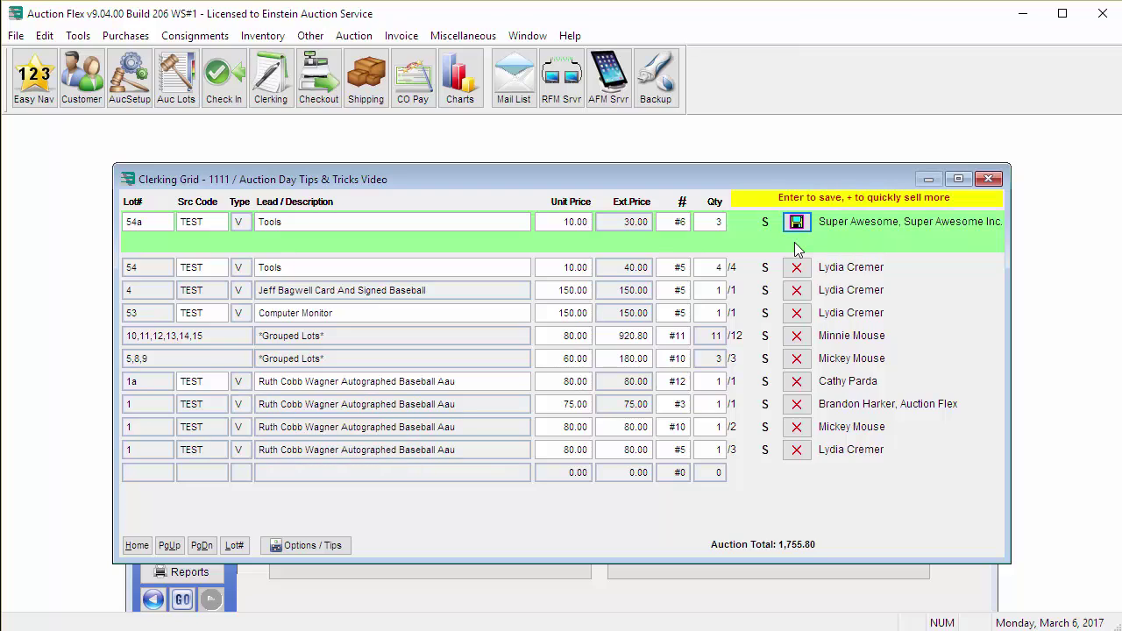
key(plus)
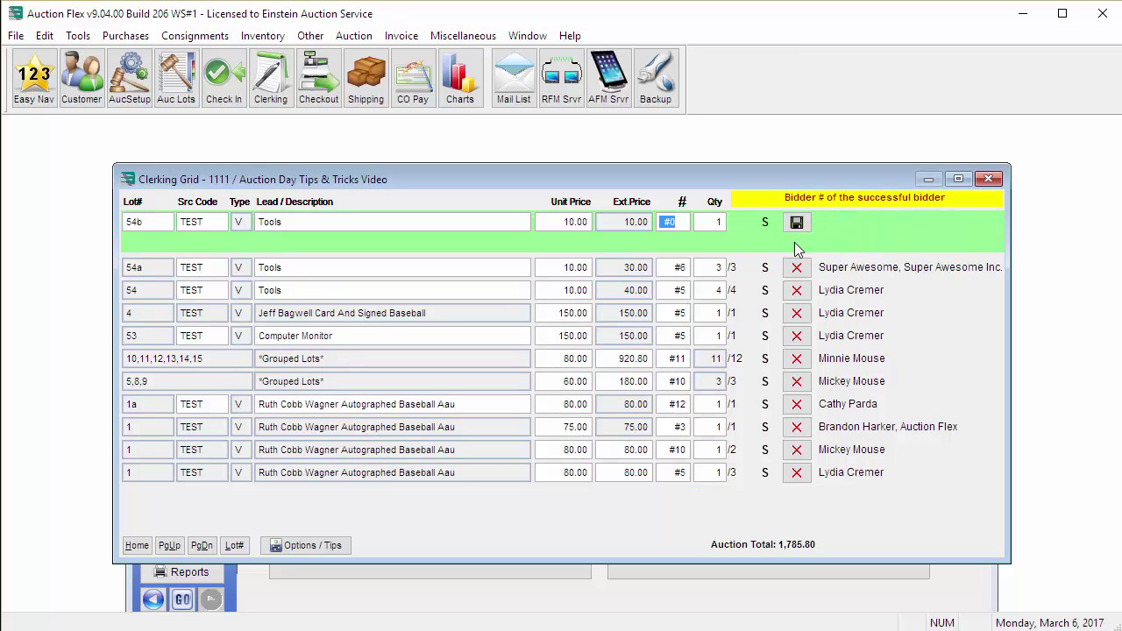
Record two more units of Tools to bidder 4 at the same price and continue selling
text(4)
key(Return)
text(2)
key(Return)
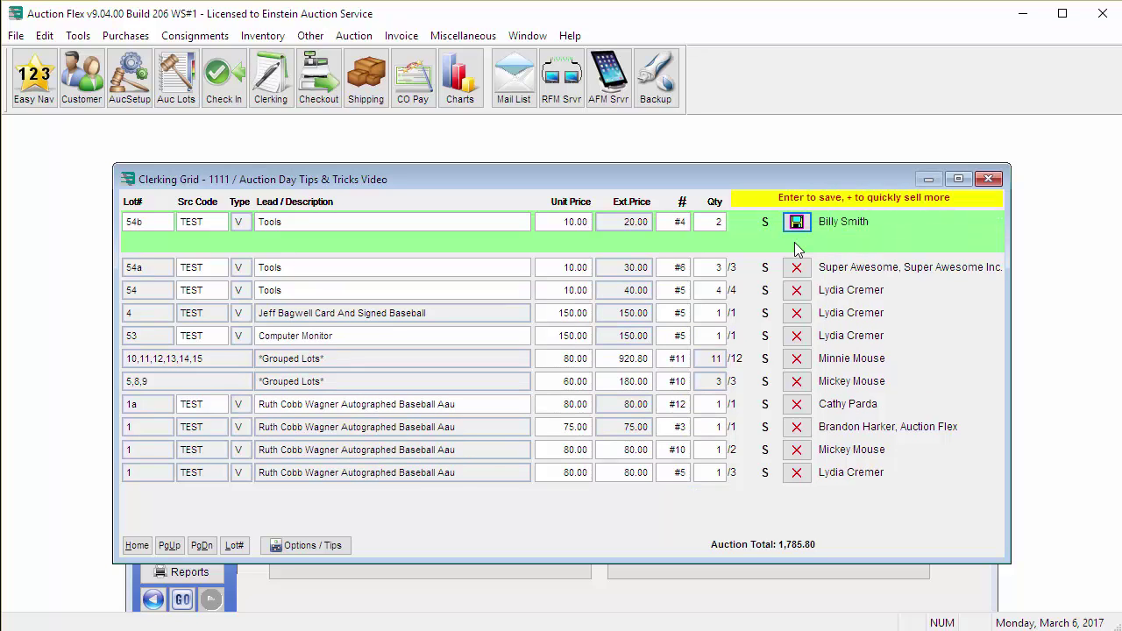
key(plus)
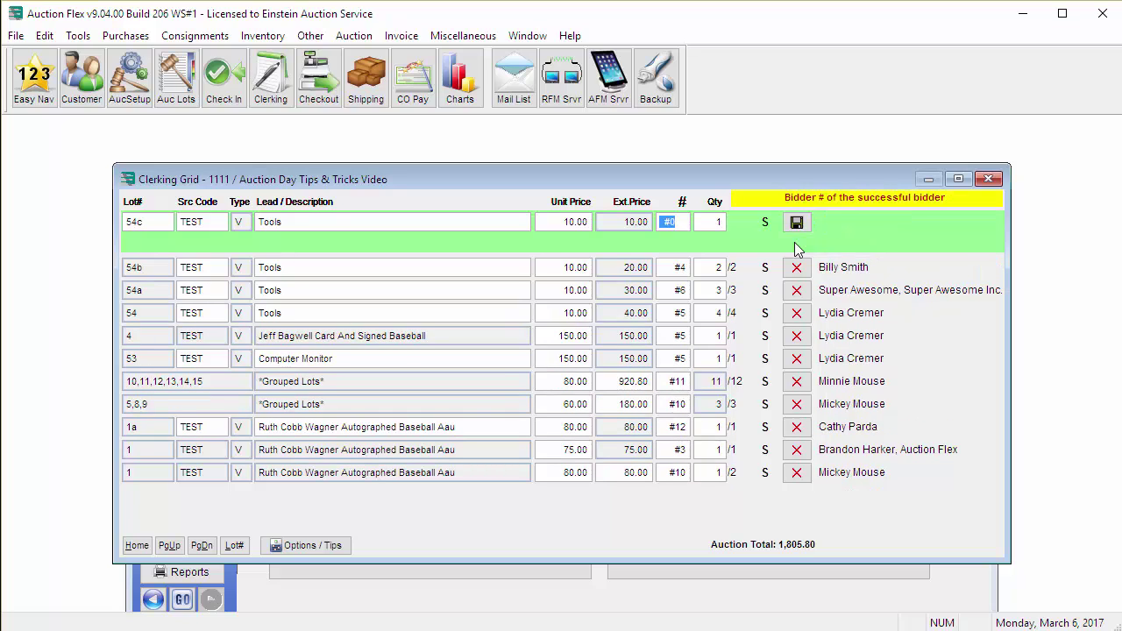
Record three more units of Tools to bidder 12 at the same price and continue selling
text(12)
key(Return)
text(3)
key(Return)
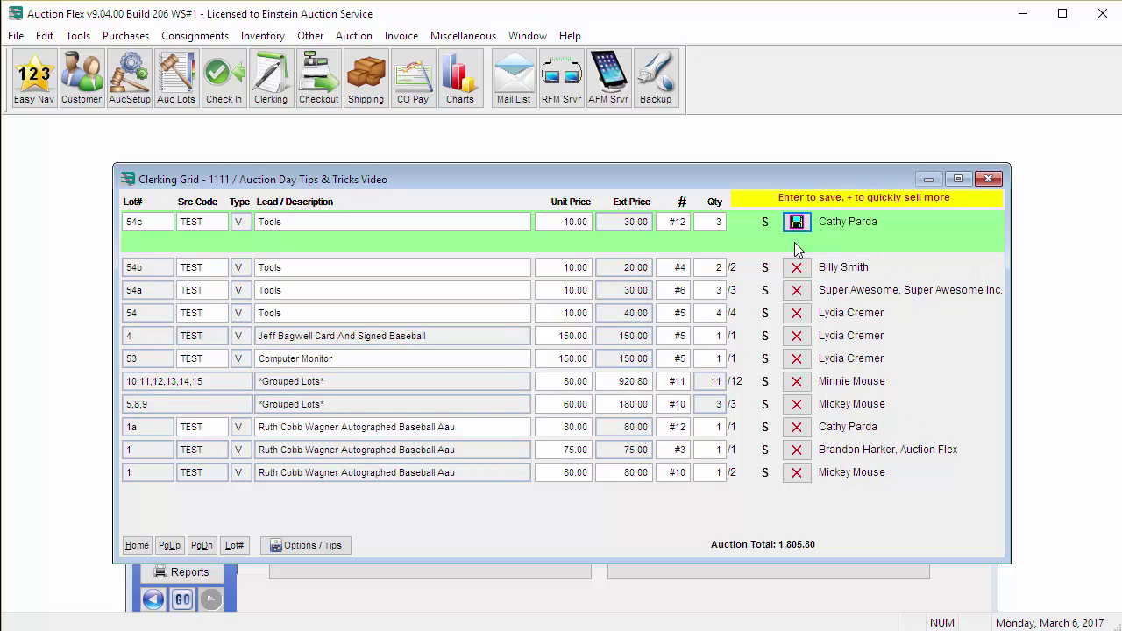
key(plus)
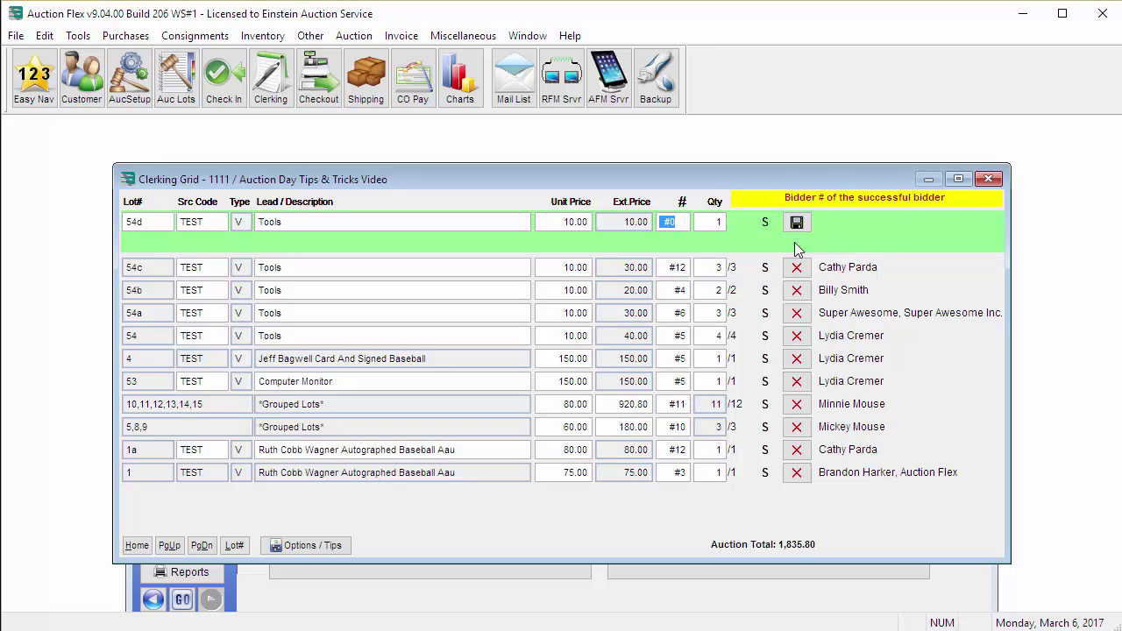
Lower the Tools unit price to 5, sell three units to bidder 60 and continue selling the lot
key(Return)
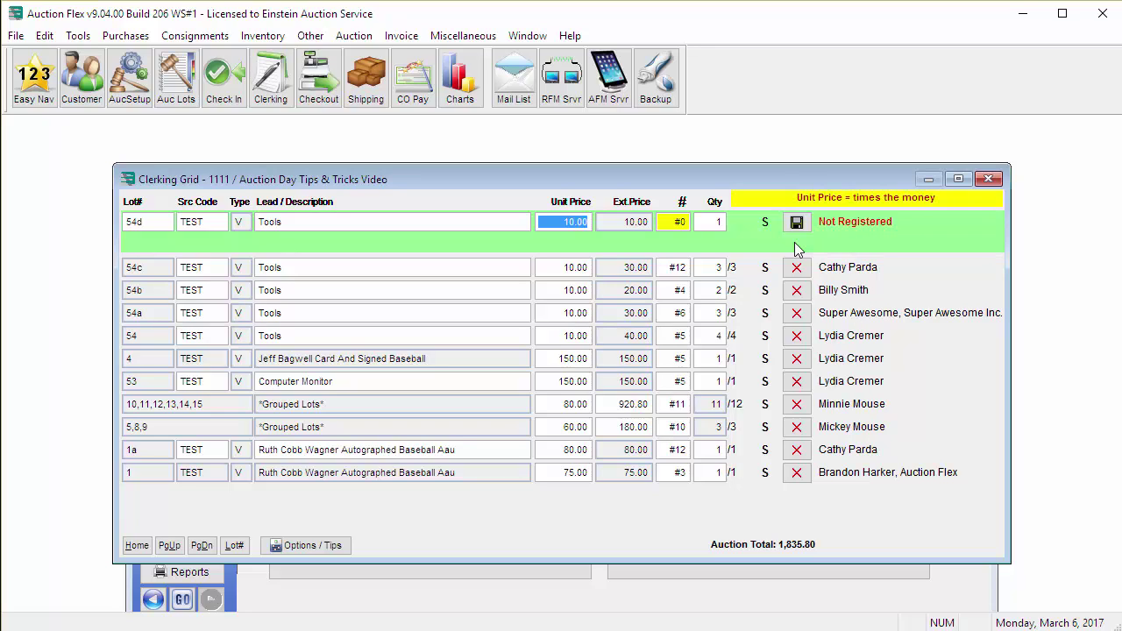
text(5)
key(Return)
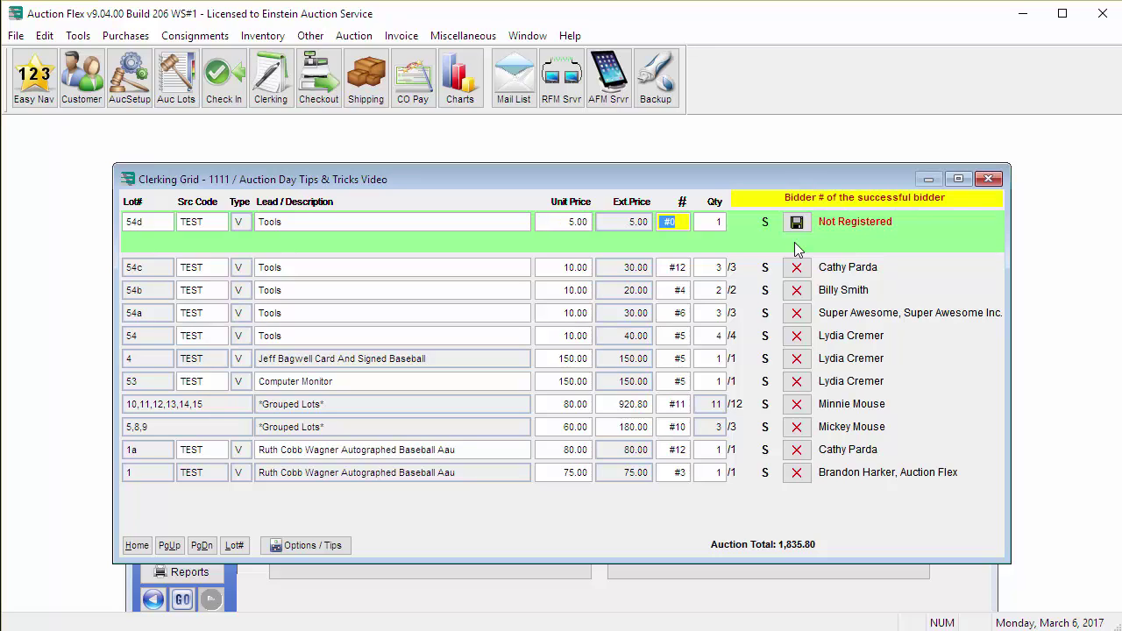
text(60)
key(Return)
text(3)
key(Return)
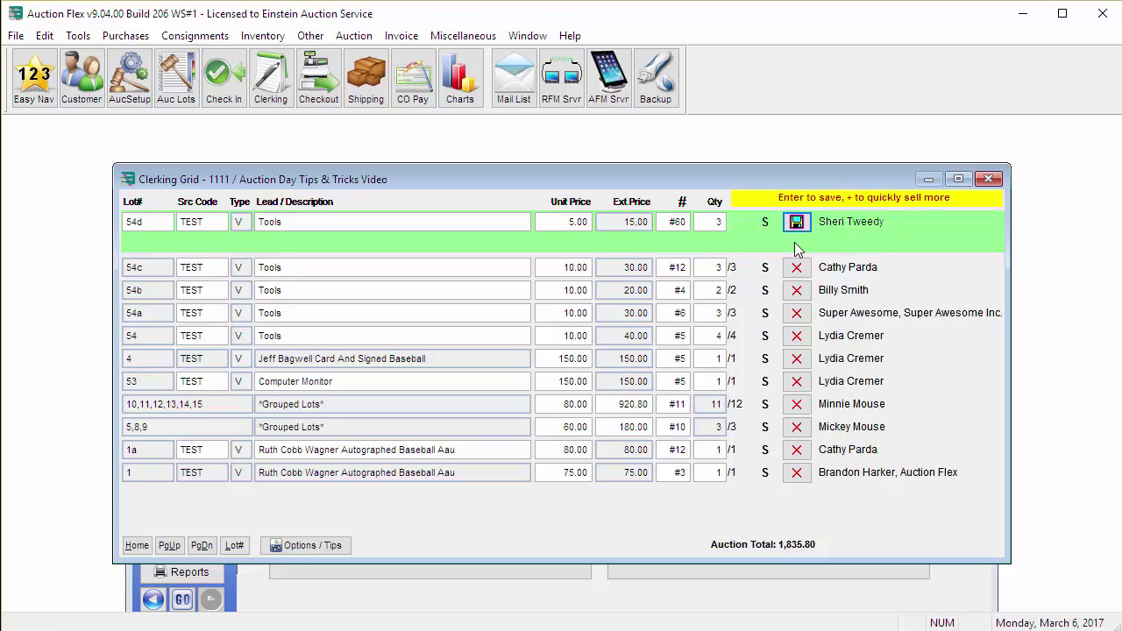
key(Return)
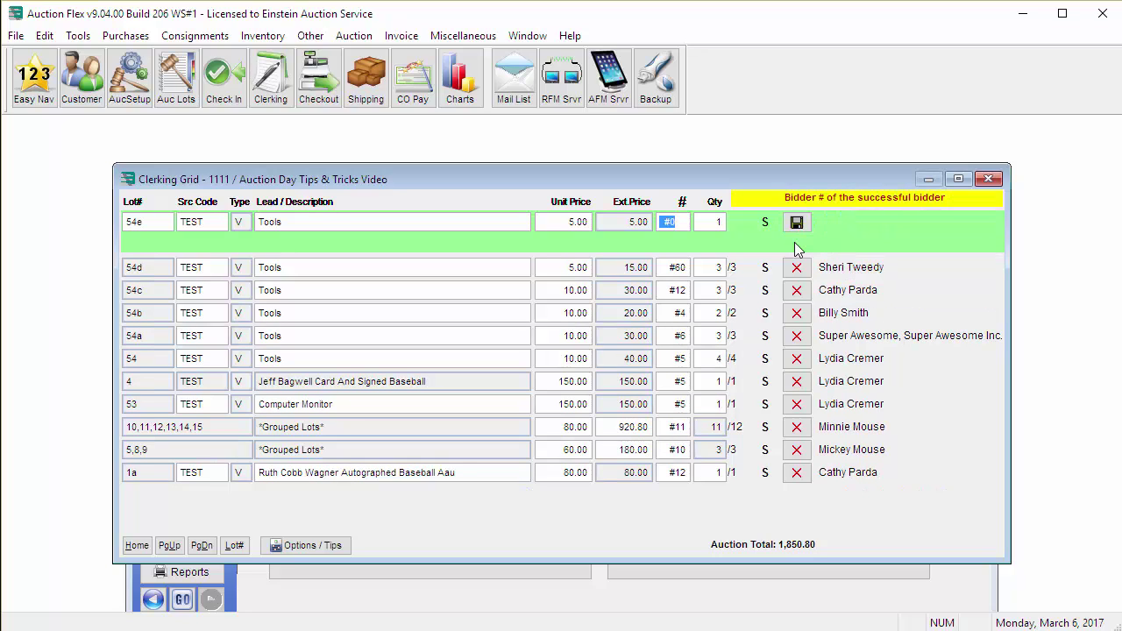
Record three more units of Tools to bidder 50 at the 5.00 unit price and continue selling
text(50)
key(Return)
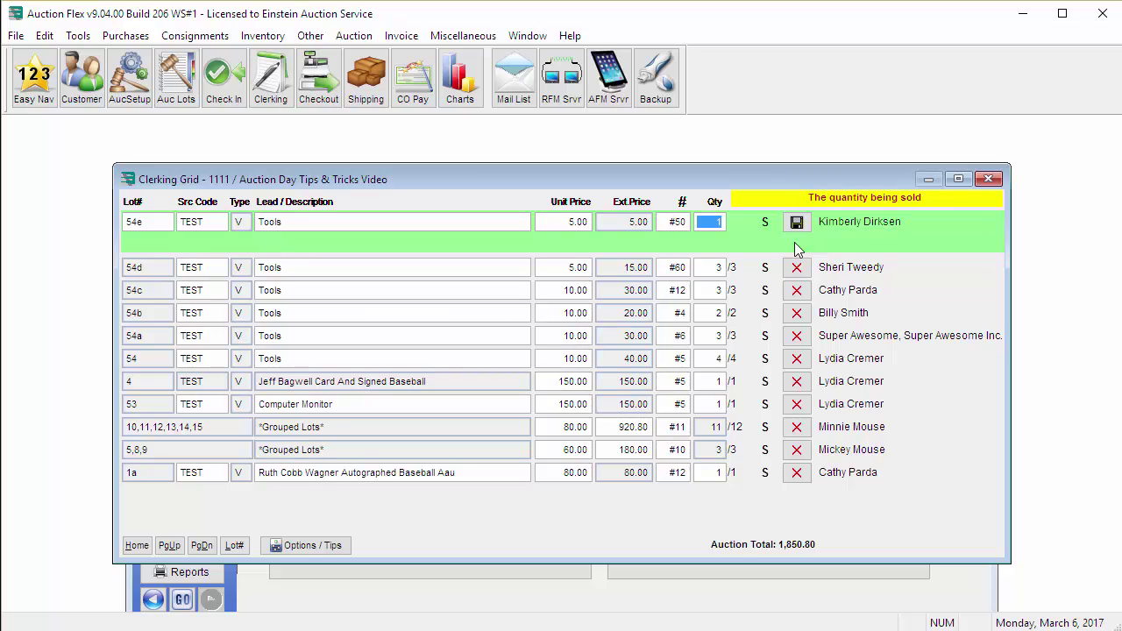
text(3)
key(Return)
key(plus)
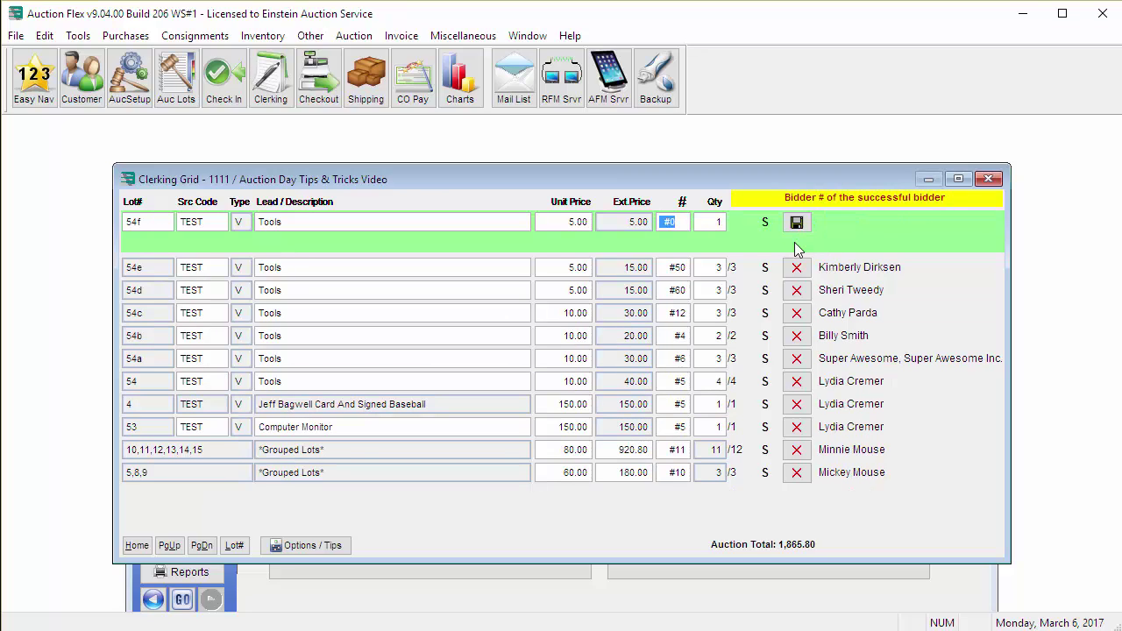
Save a final sale of three Tools units to bidder 80 at the 5.00 unit price and close the clerking windows
text(80)
key(Return)
text(3)
key(Return)
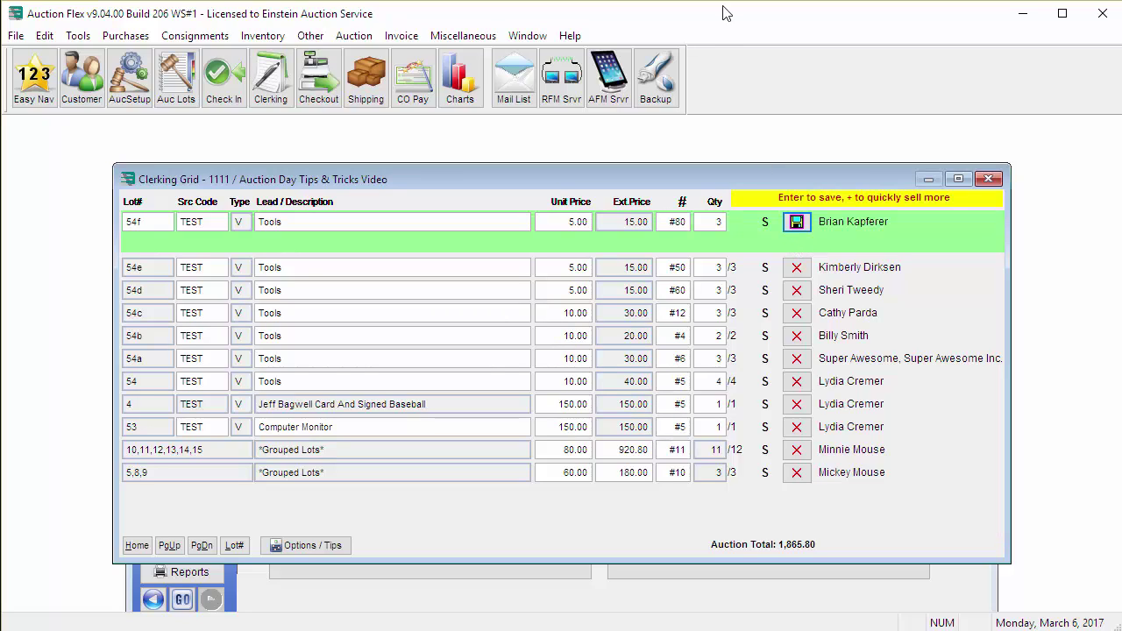
key(Return)
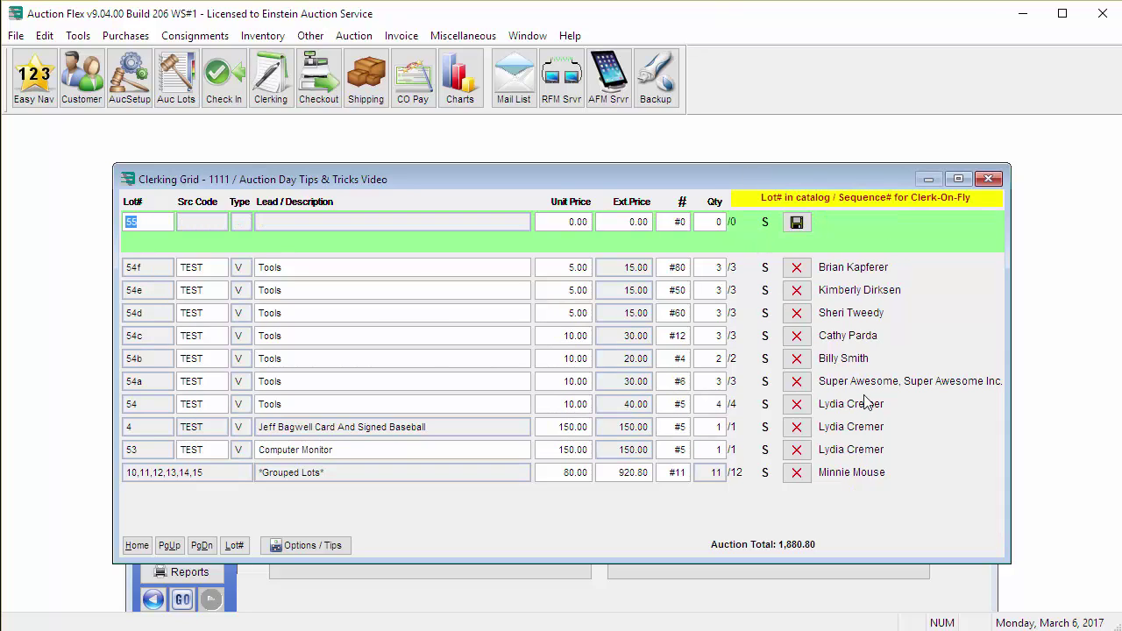
click(989, 179)
click(974, 189)
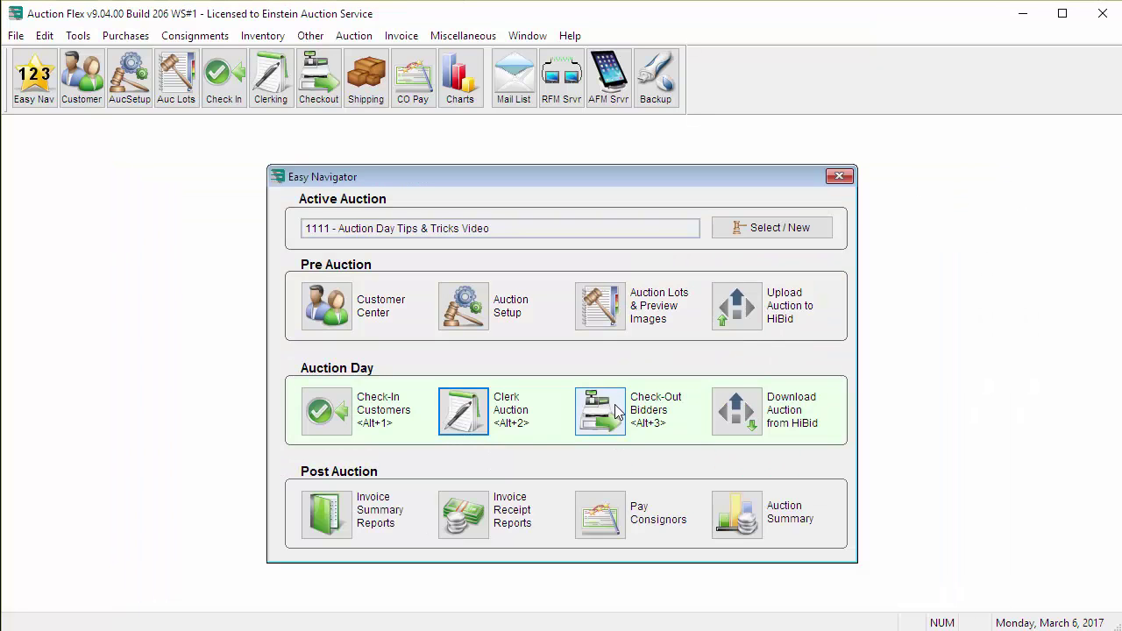
Open bidder check-out, look up bidder 3 by last name and select the uninvoiced bid on lot 1
click(590, 395)
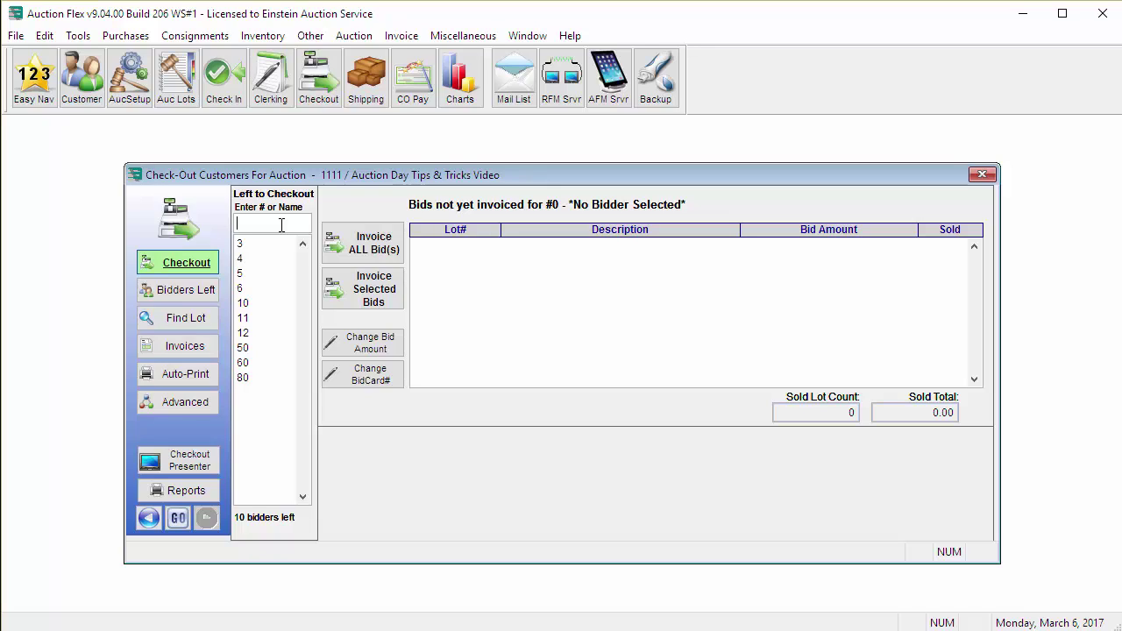
text(harker)
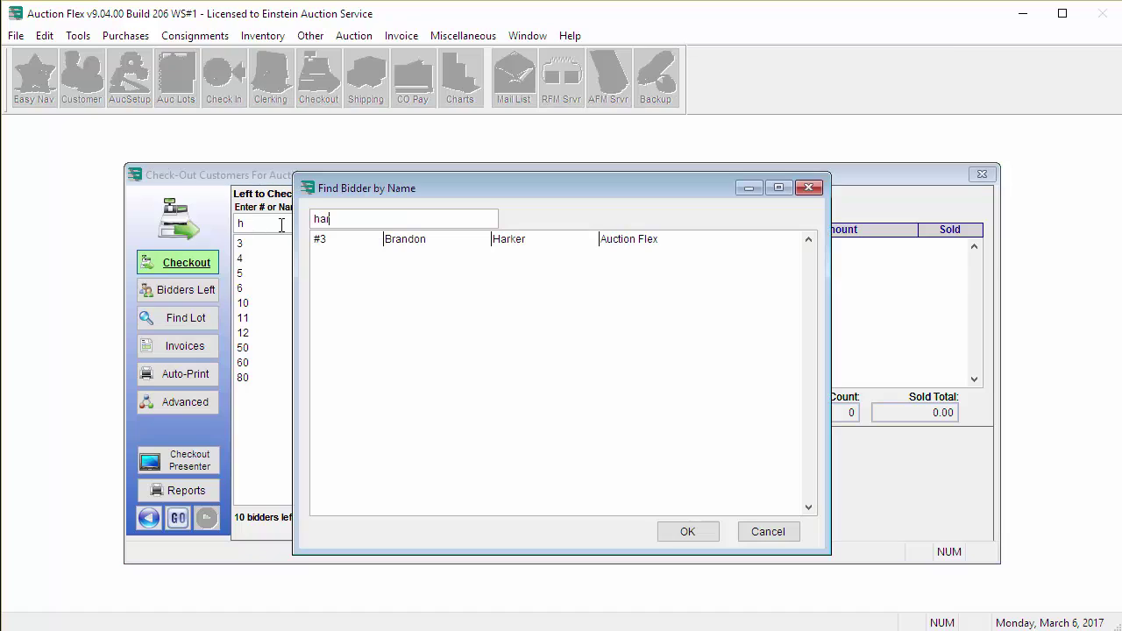
click(470, 242)
click(688, 532)
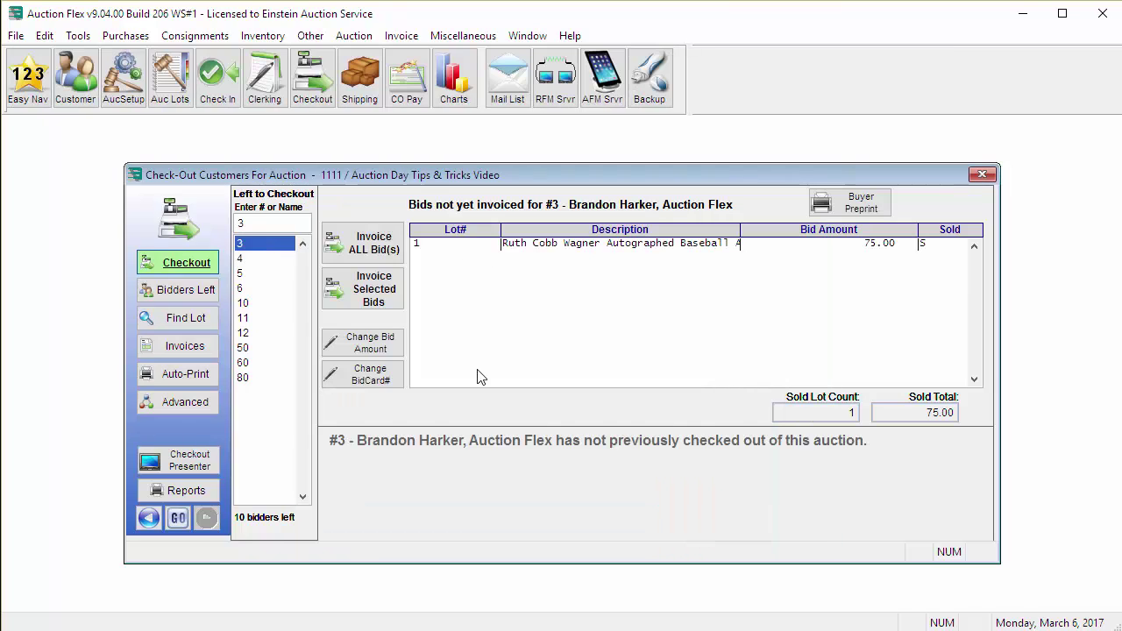
click(418, 245)
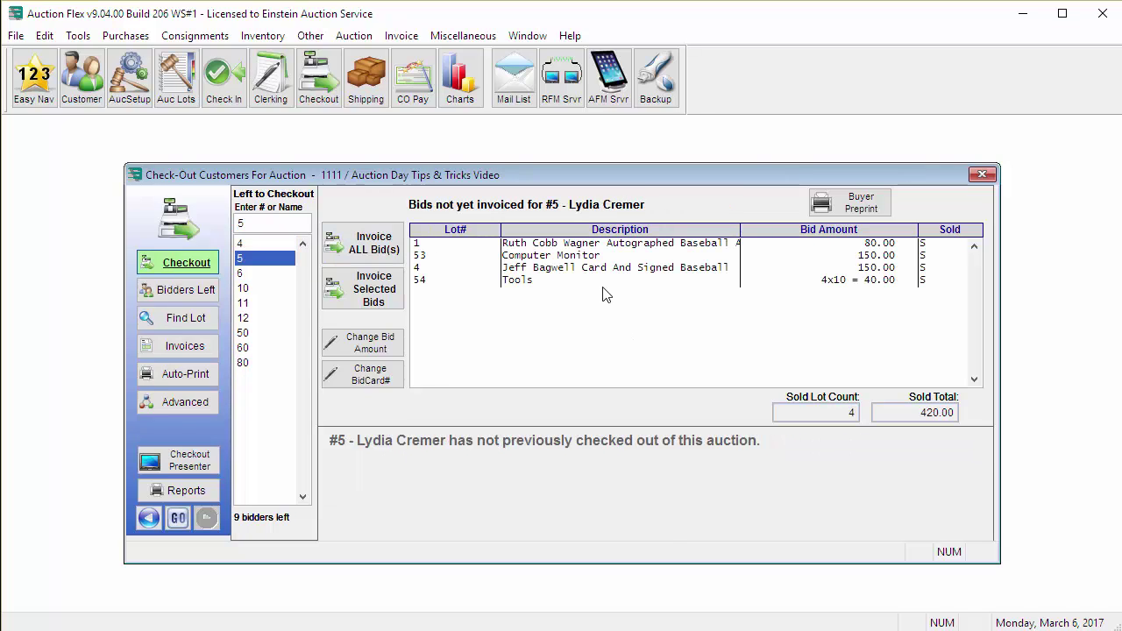
Create an invoice for bidder 5 containing only the bids on lots 1 and 4
click(615, 244)
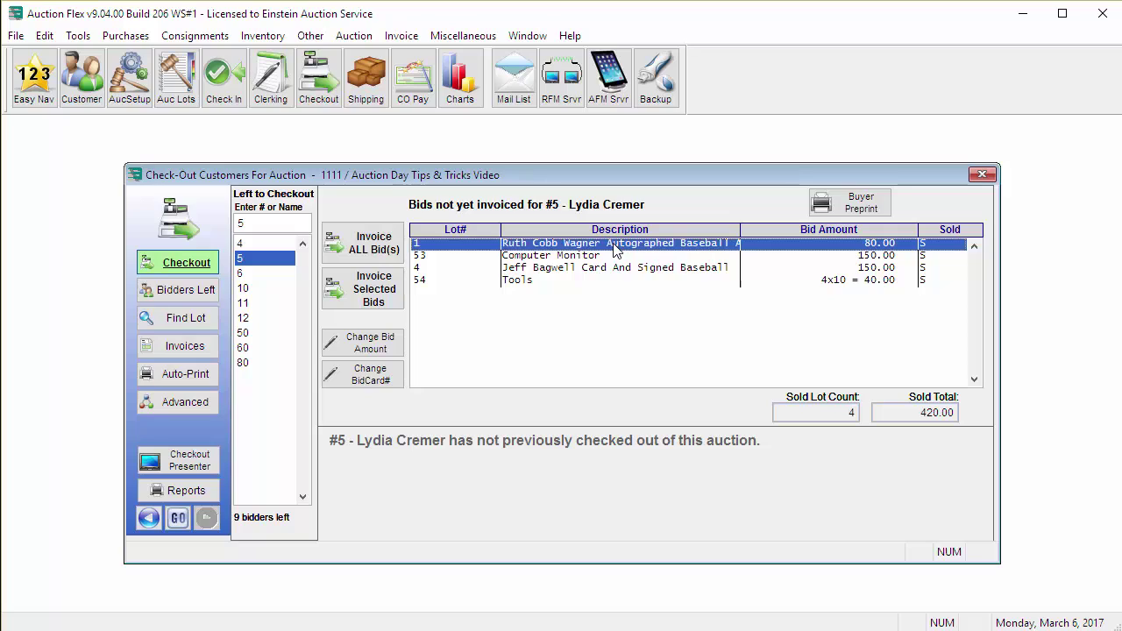
click(614, 270)
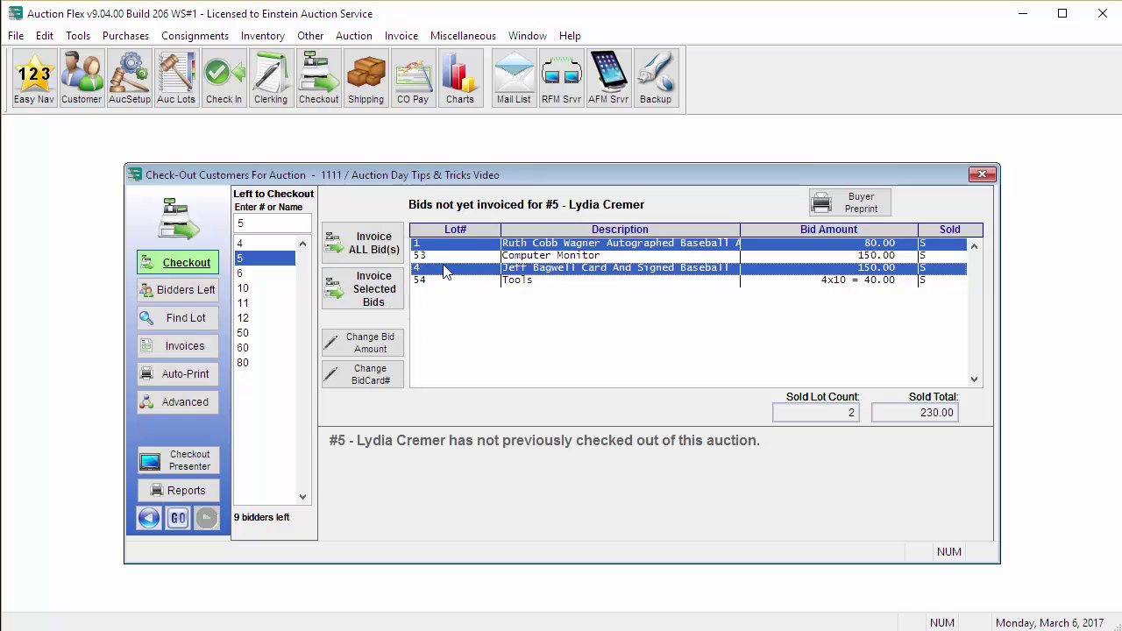
click(379, 301)
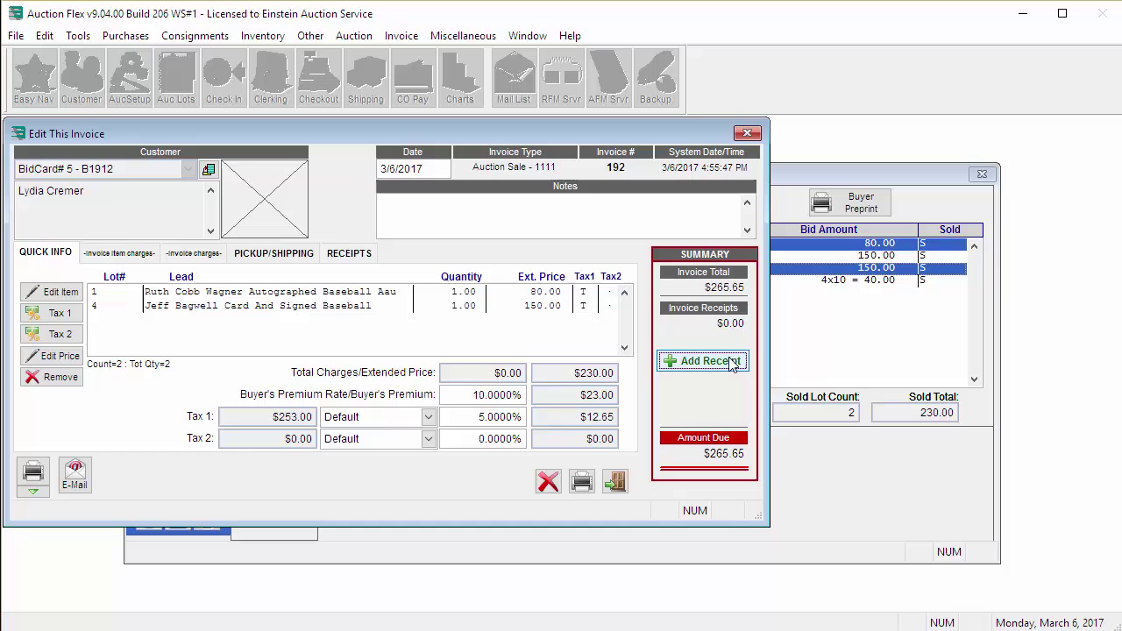
Record full payment by check on the invoice for lots 1 and 4, skip printing and close the invoice
click(693, 364)
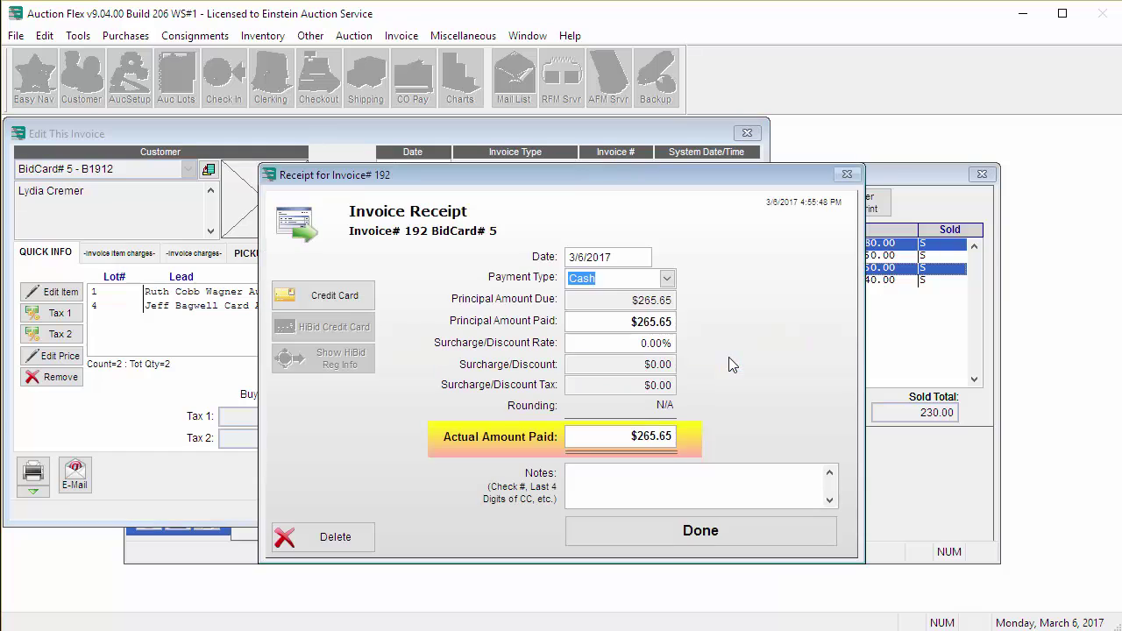
click(667, 278)
click(653, 313)
click(675, 531)
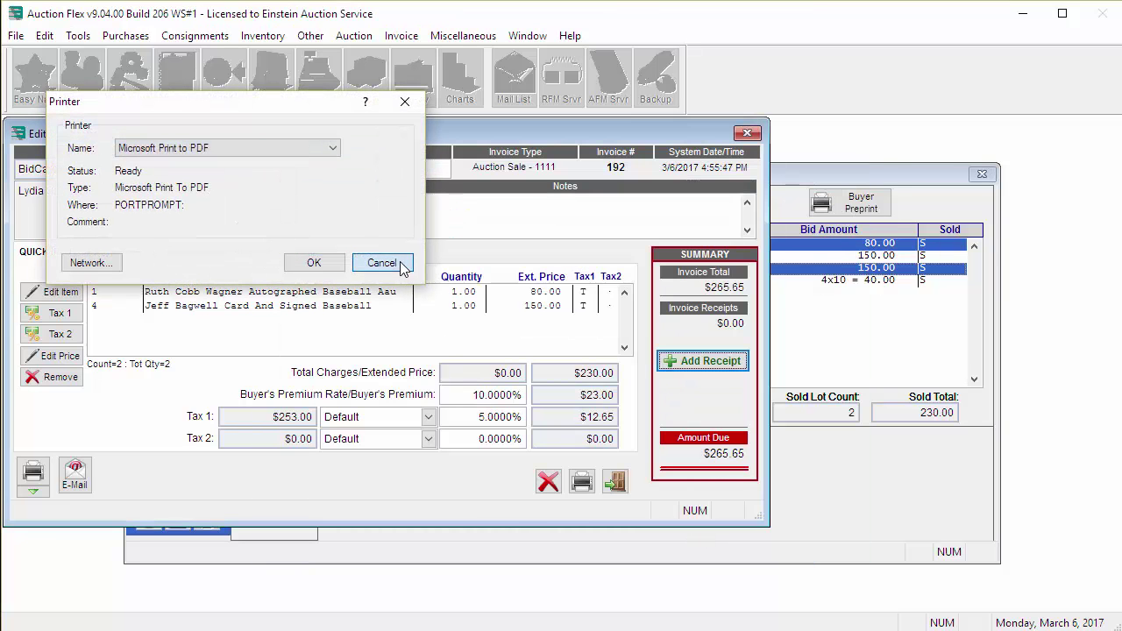
click(383, 263)
click(615, 481)
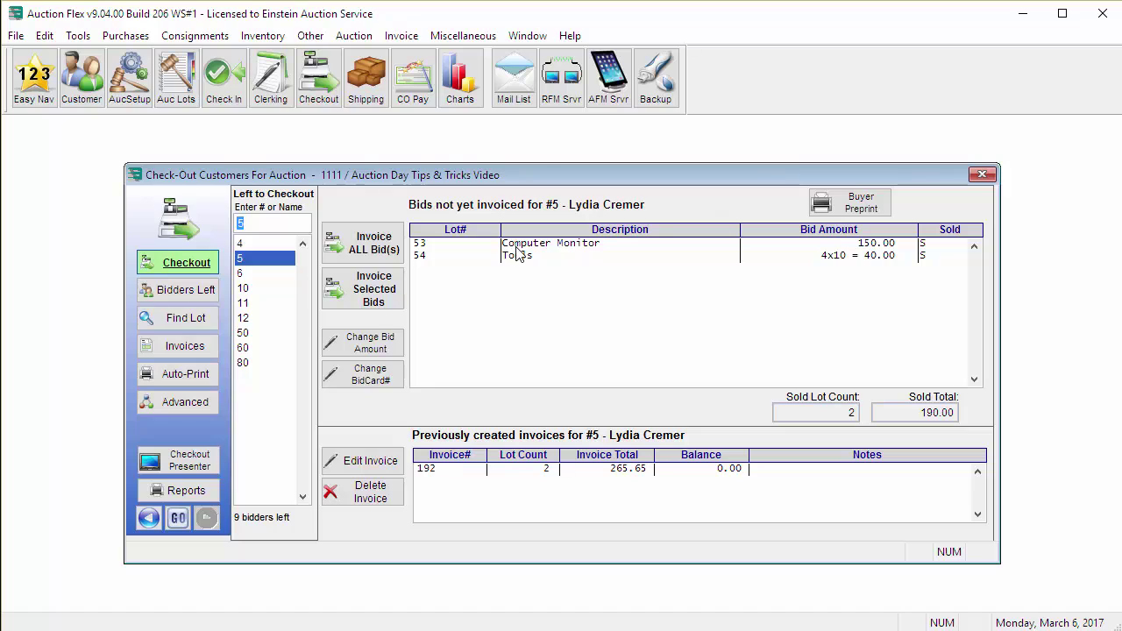
Invoice all of bidder 5's remaining bids on a separate new invoice and record full payment by check without printing
click(370, 251)
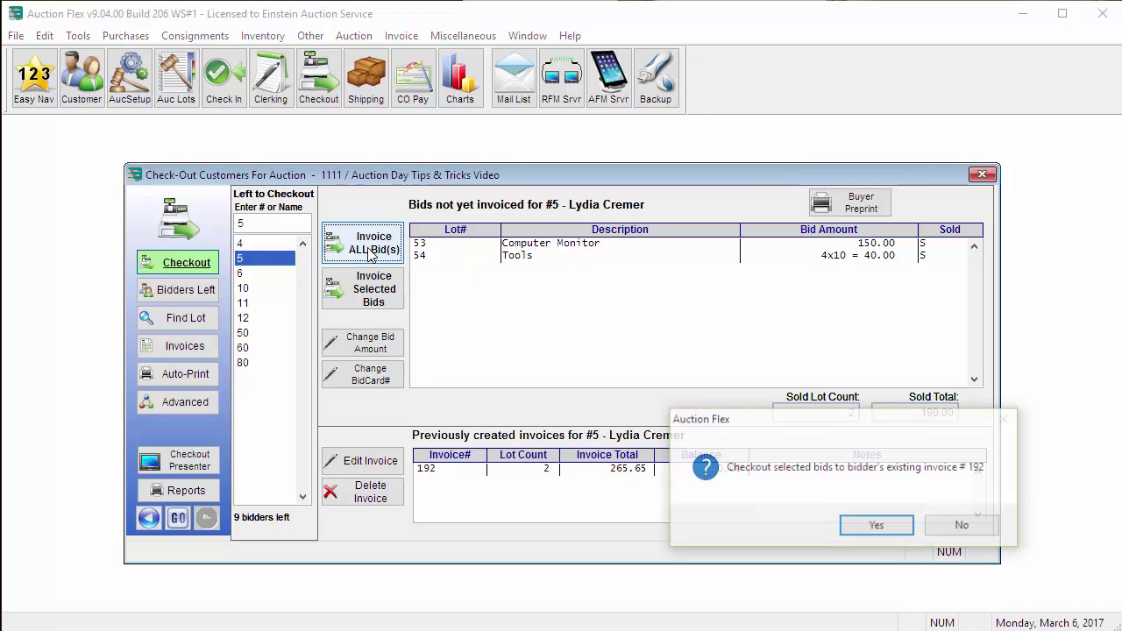
click(943, 526)
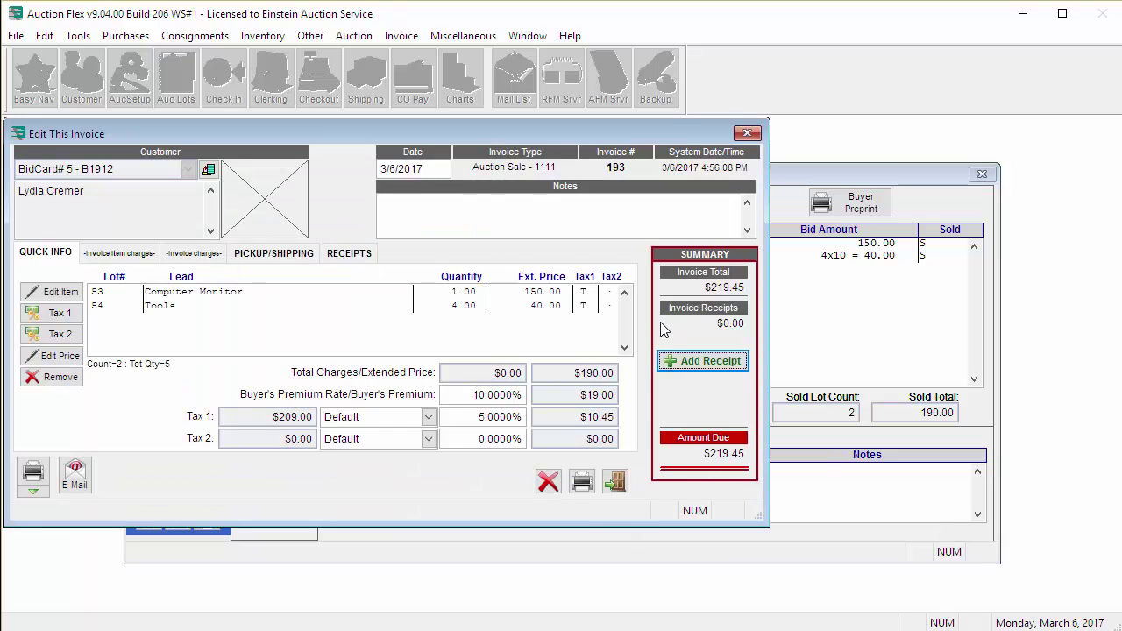
click(683, 369)
click(666, 278)
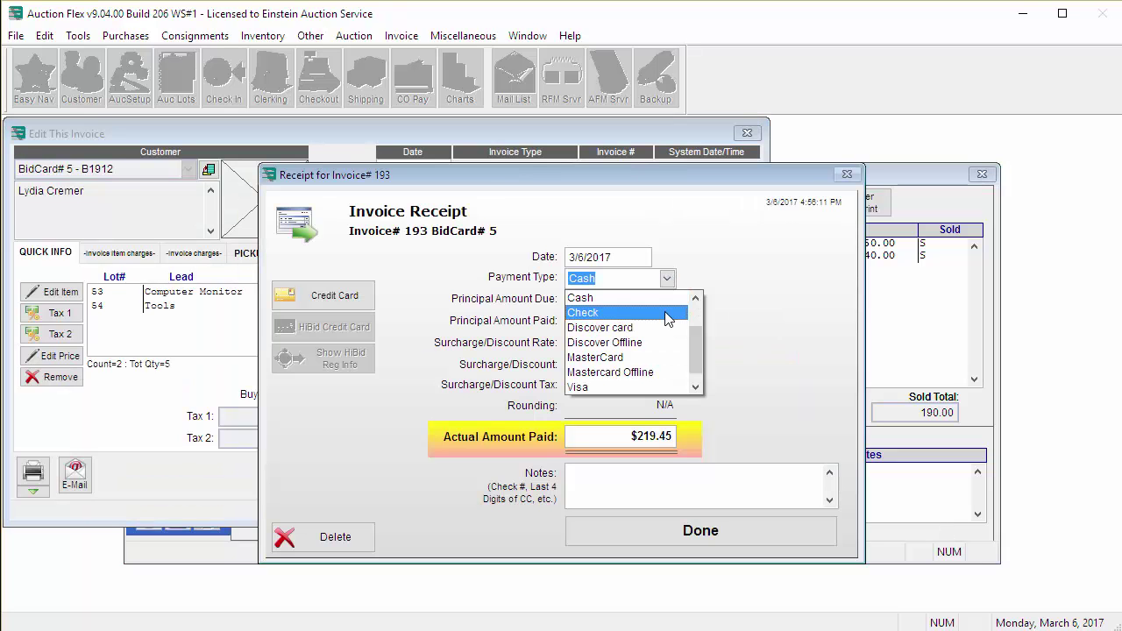
click(665, 316)
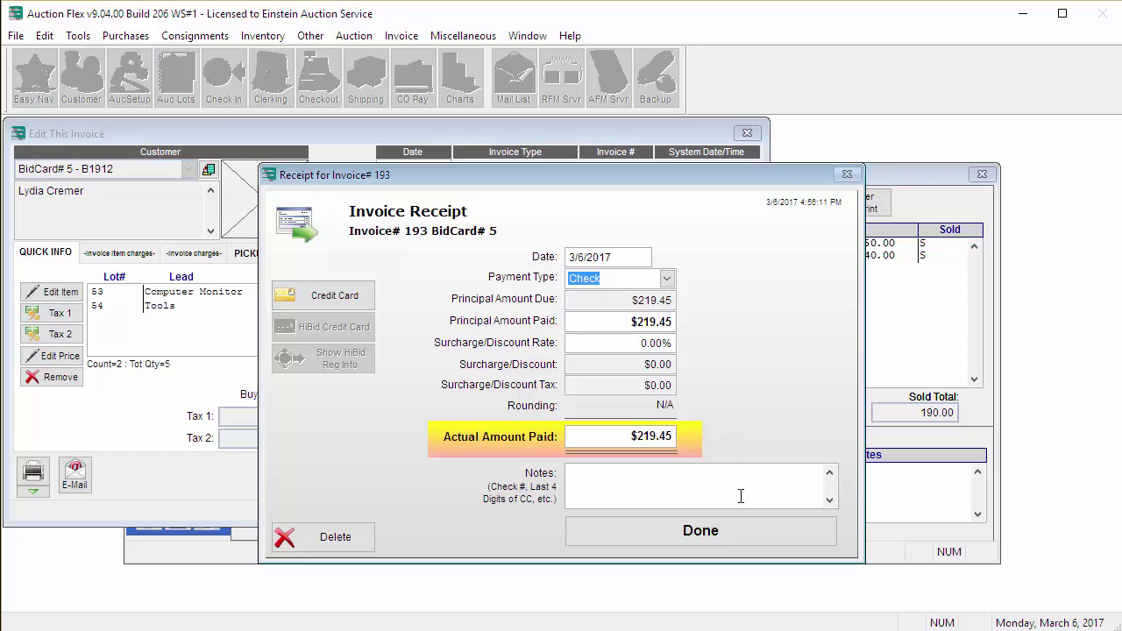
click(743, 535)
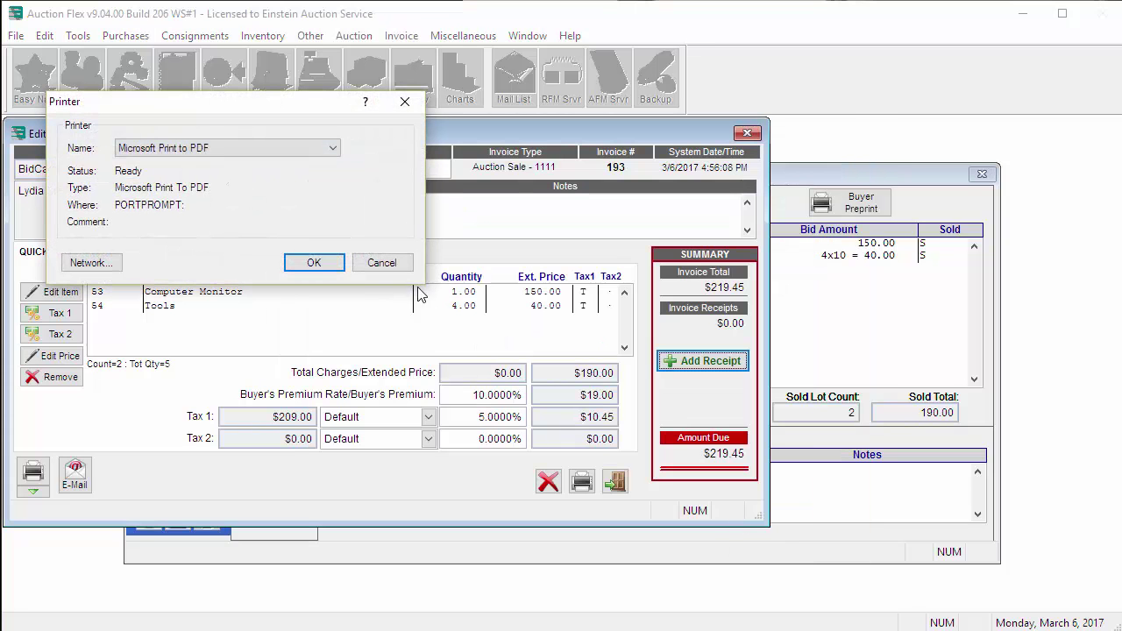
click(381, 261)
click(615, 481)
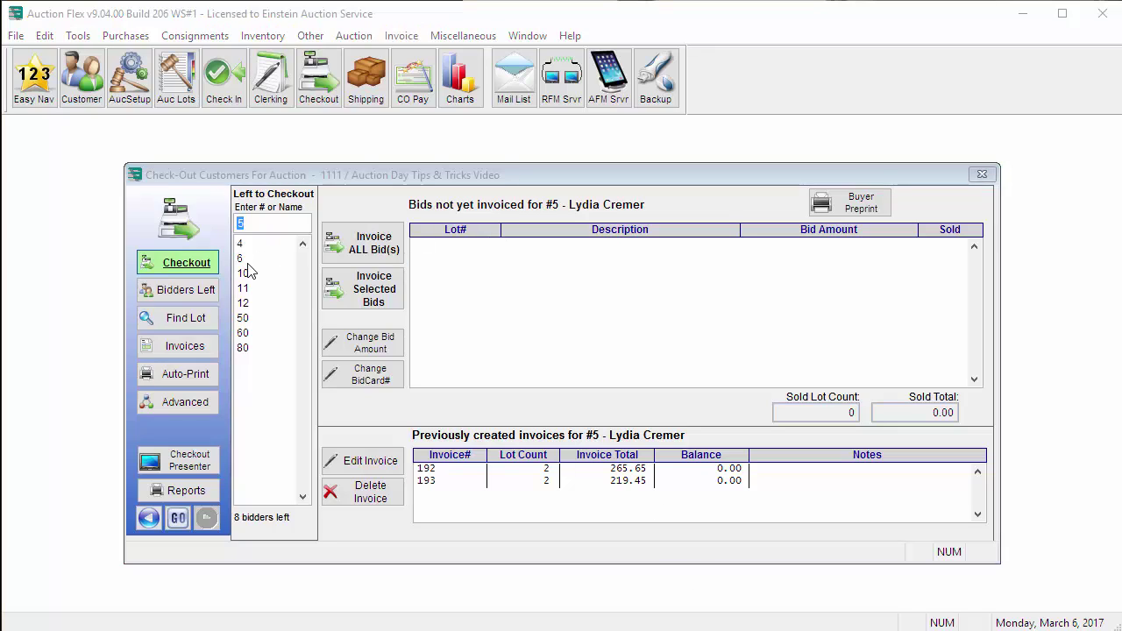
Review the bidders left to check out and invoice all of them at once
click(166, 299)
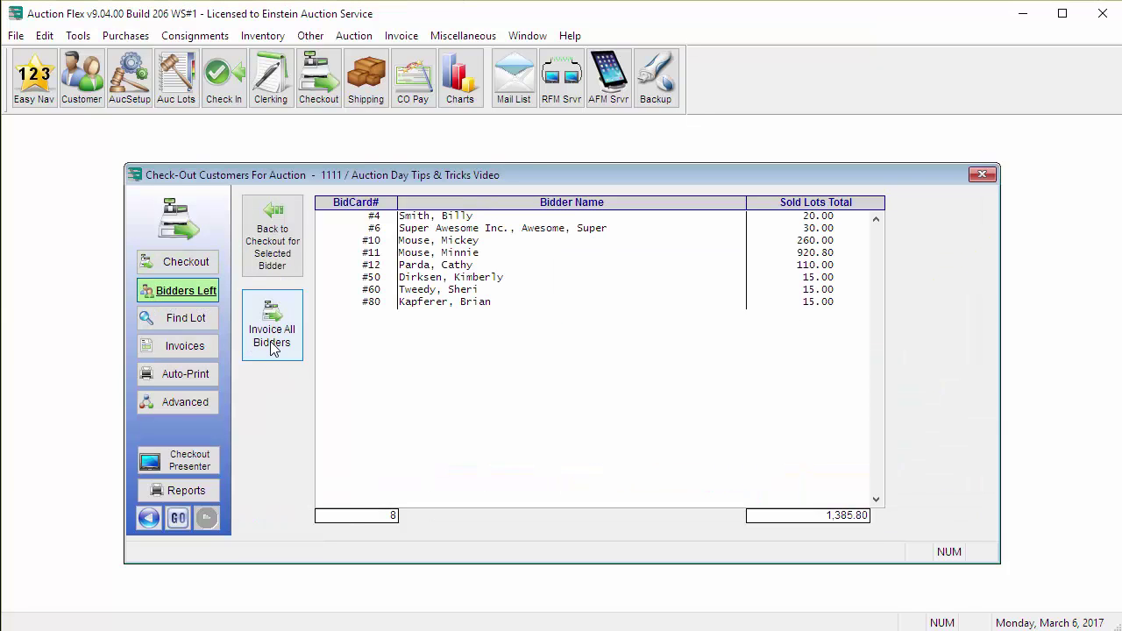
click(274, 348)
click(825, 533)
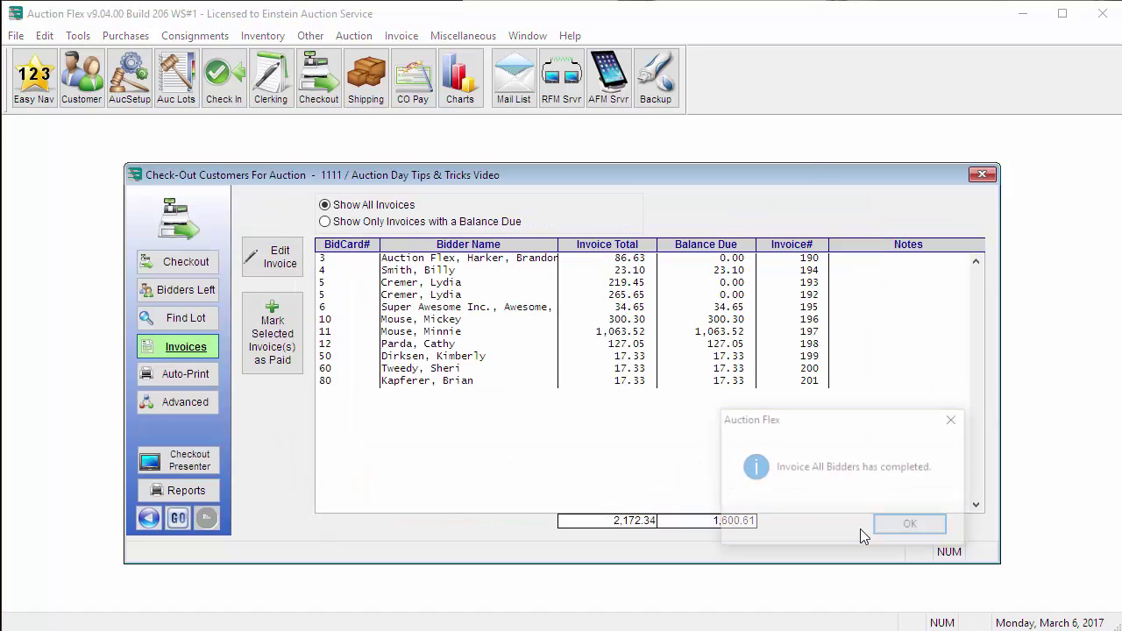
click(909, 524)
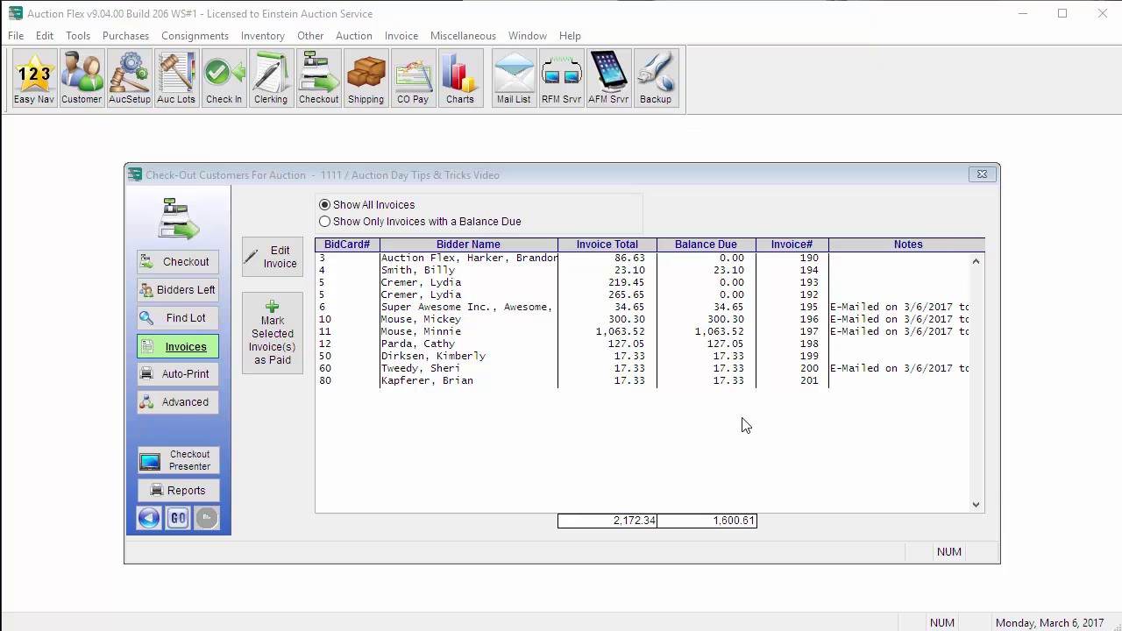
Email only the outstanding invoices without filtering for a BidCard# range, and close the check-out window
click(184, 403)
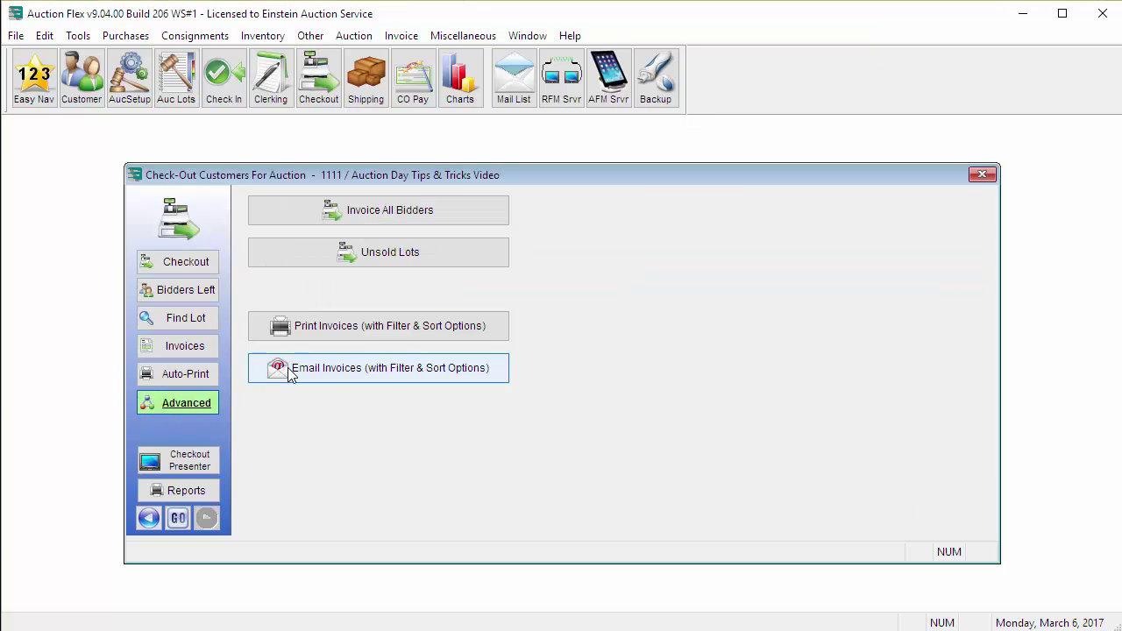
click(291, 370)
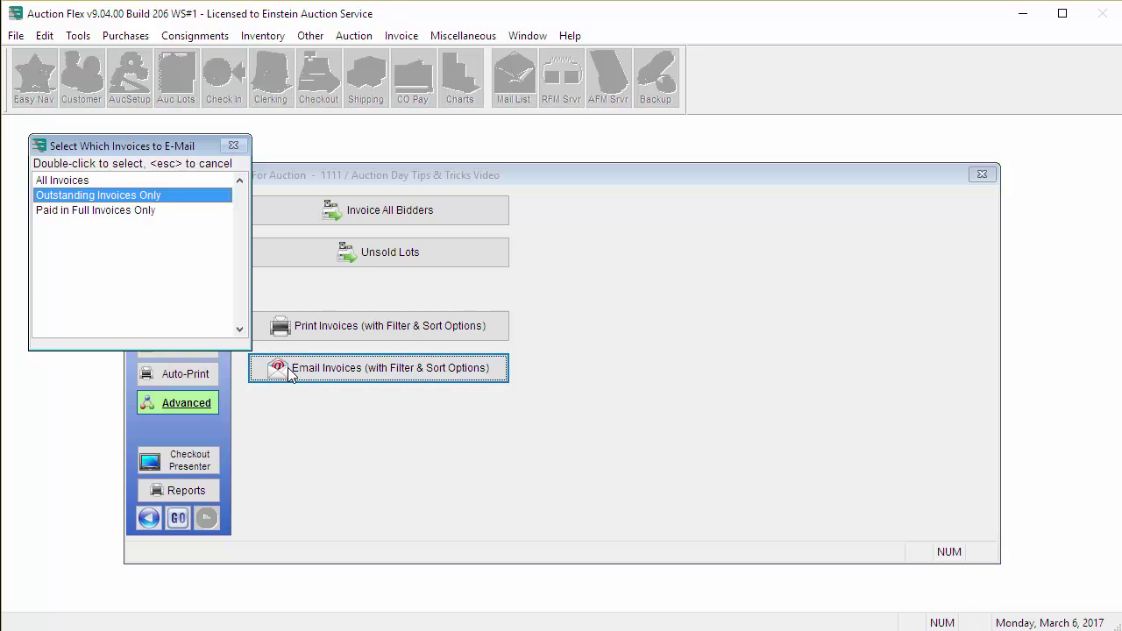
double_click(133, 196)
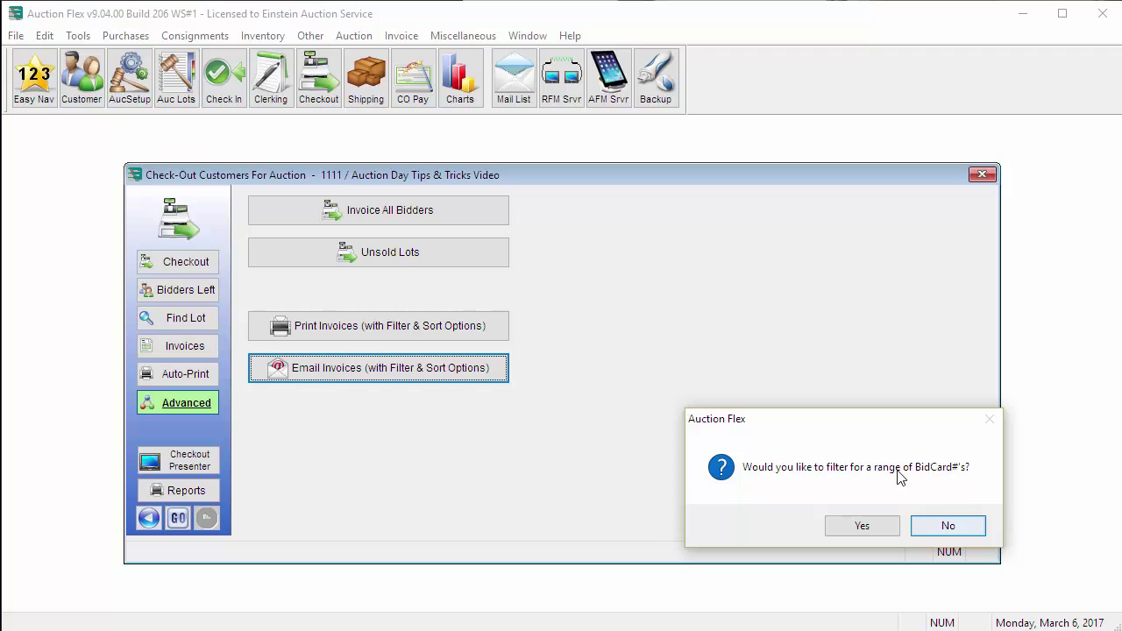
click(962, 528)
double_click(196, 201)
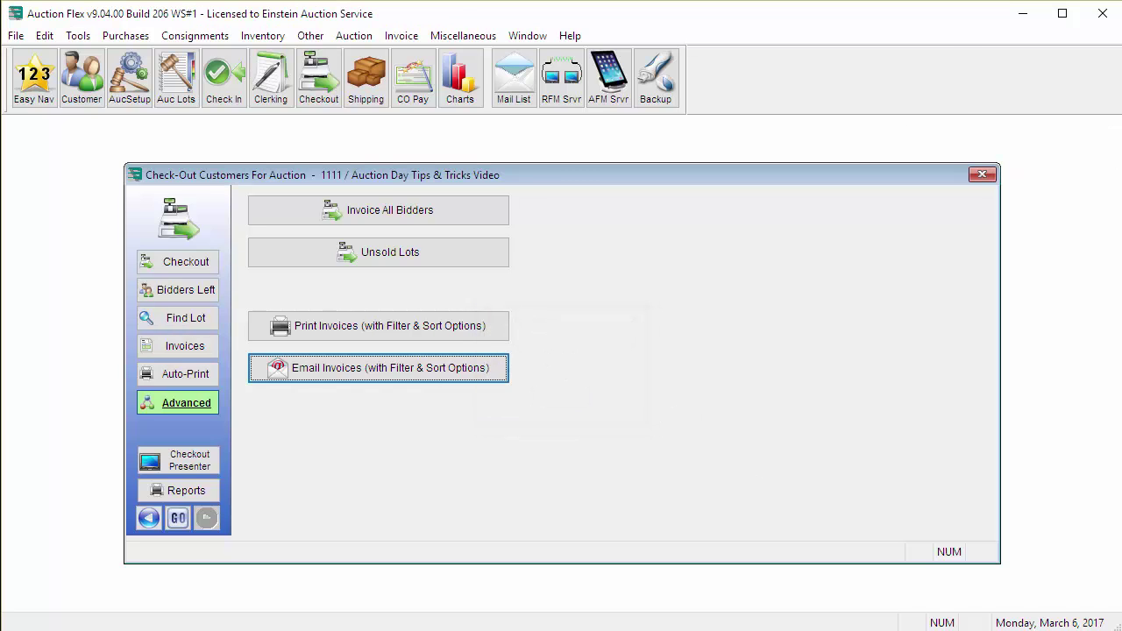
click(982, 175)
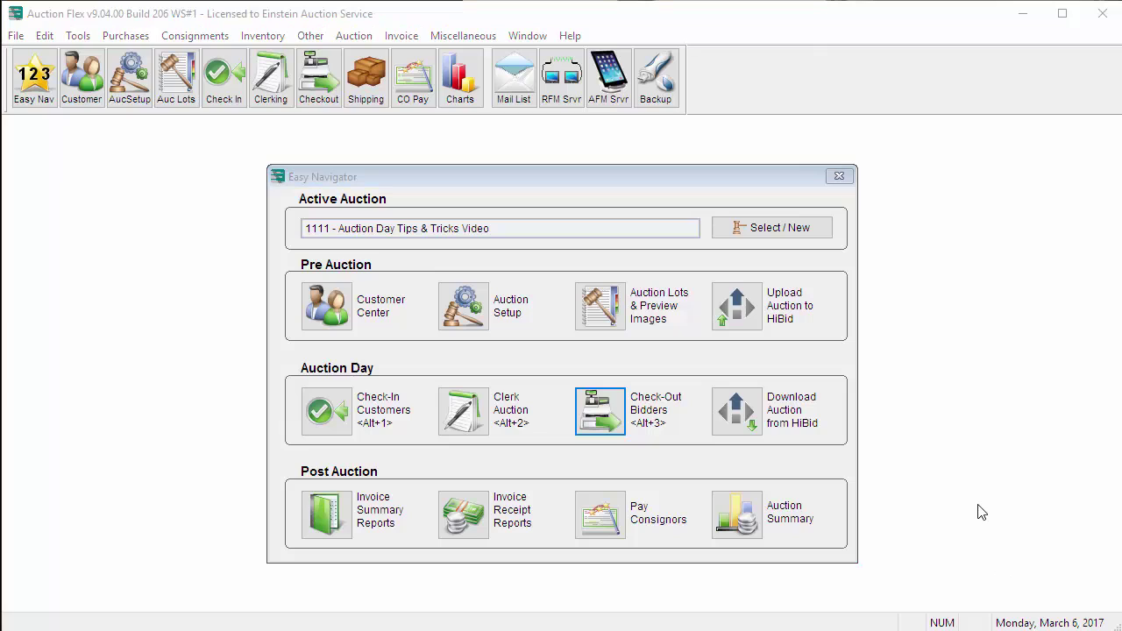